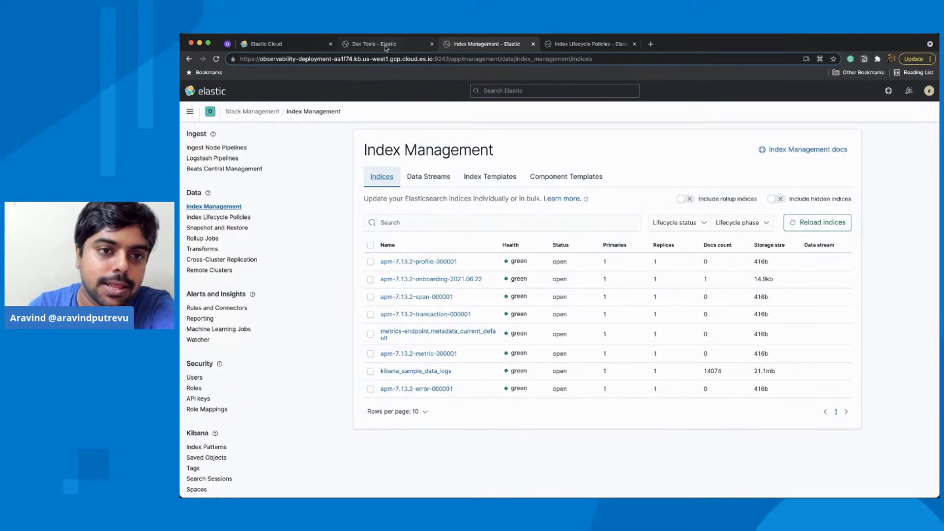
Switch to the Dev Tools console, run GET _cat/indices to list the cluster's indices, and widen the request editor slightly.
click(386, 46)
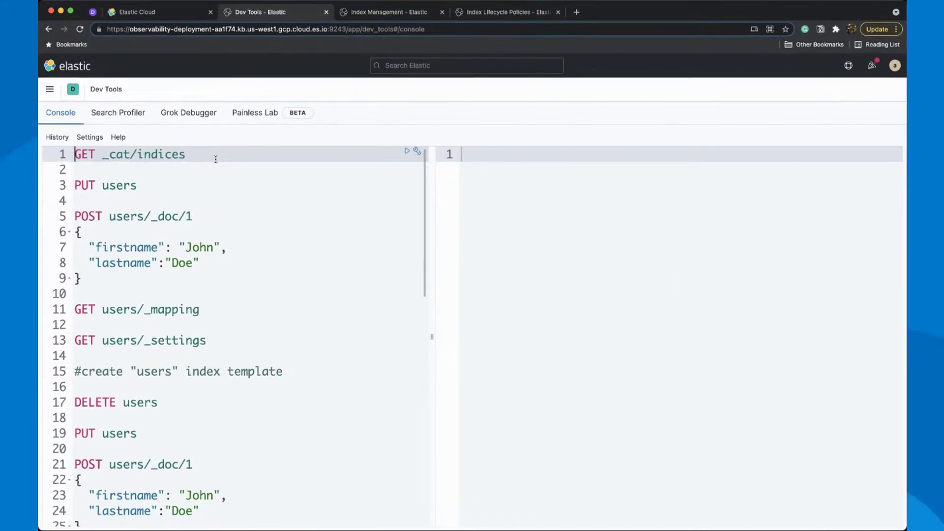
click(335, 171)
key(super+Return)
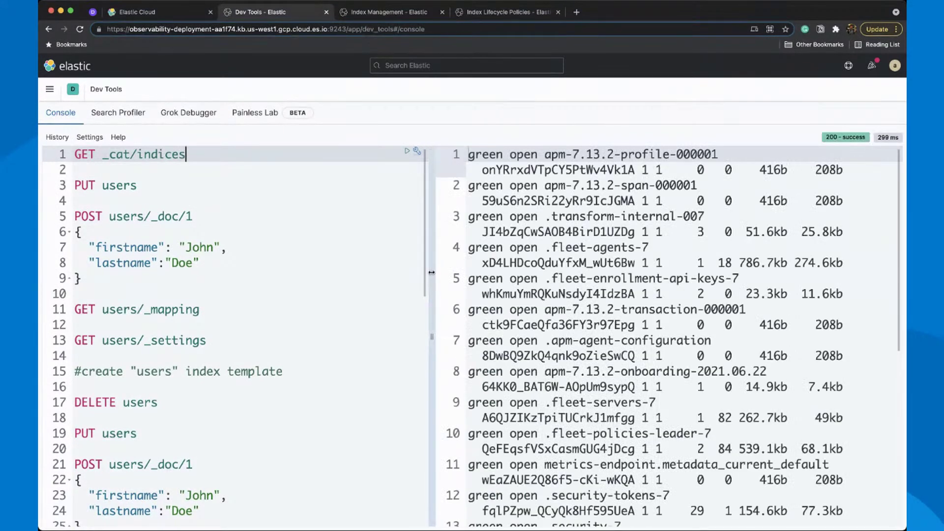
mouse_move(430, 273)
mouse_down()
mouse_move(55, 273)
mouse_move(632, 273)
mouse_move(445, 275)
mouse_up()
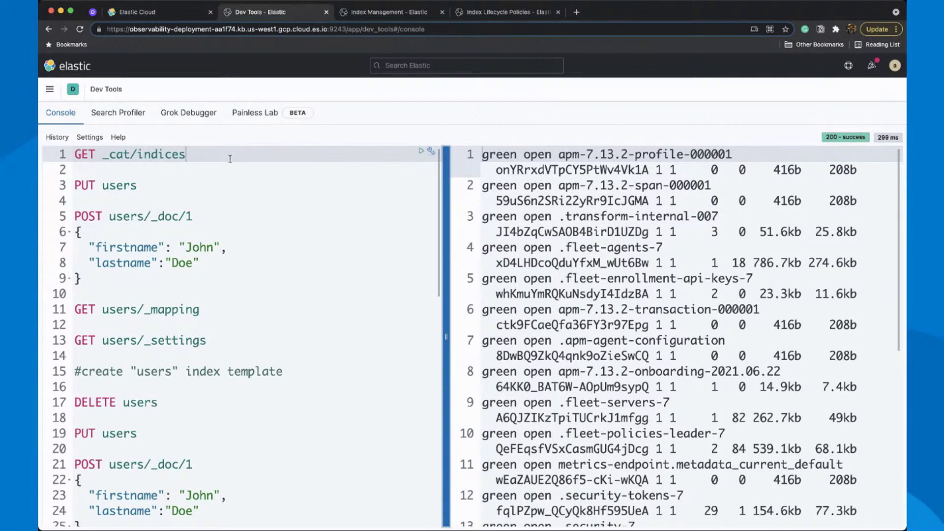
Create the users index and add document 1 to it with the prepared first name and last name fields.
click(183, 190)
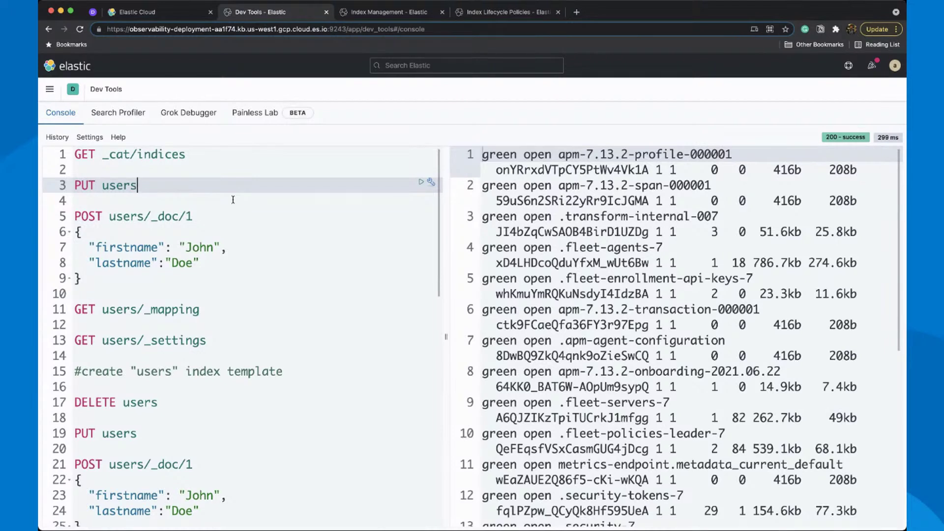
key(super+Return)
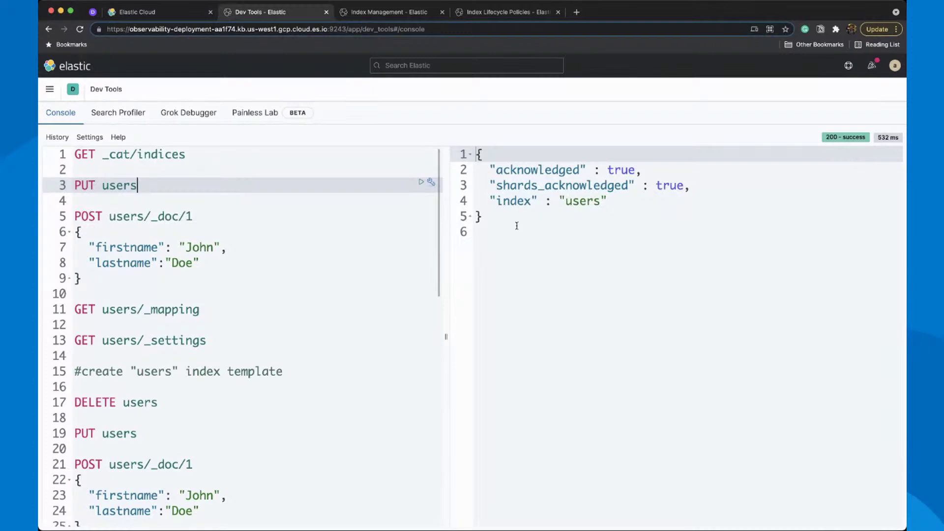
click(301, 213)
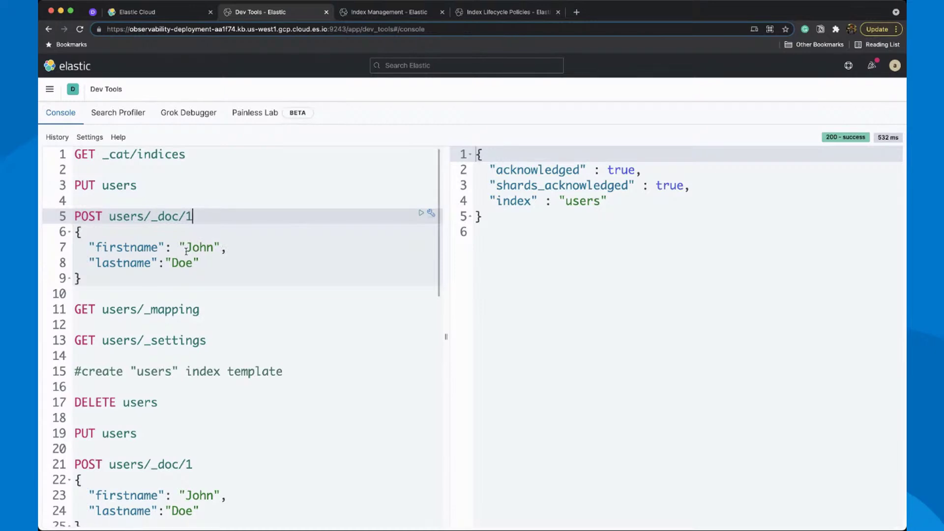
key(super+Return)
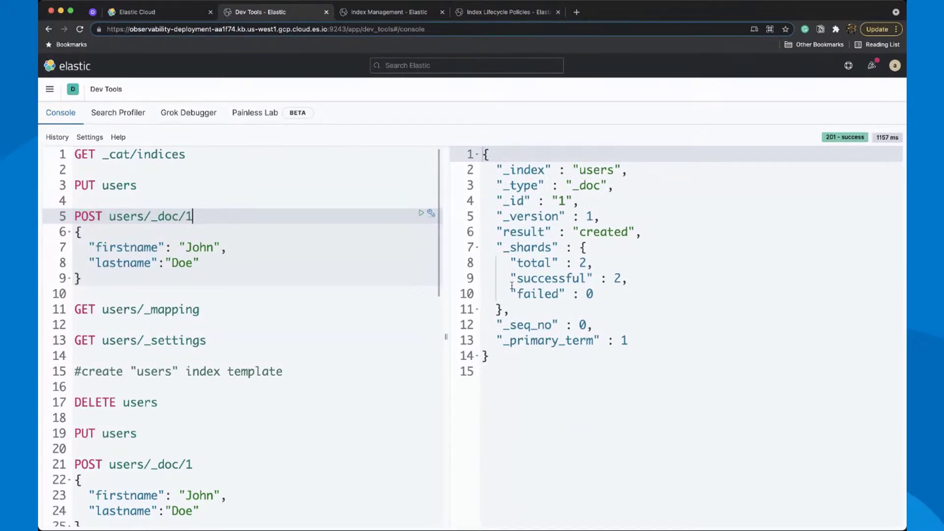
Retrieve the users index mapping and examine the field types of firstname and lastname.
click(216, 309)
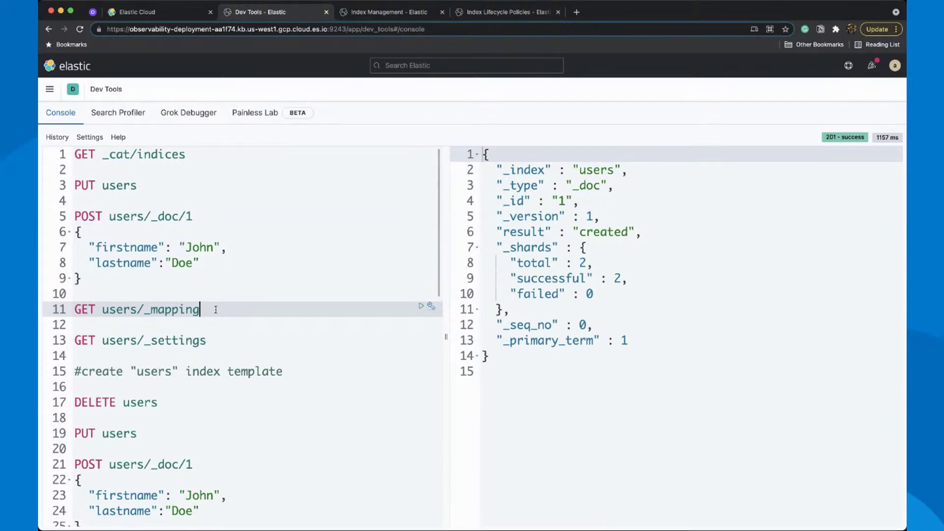
key(super+Return)
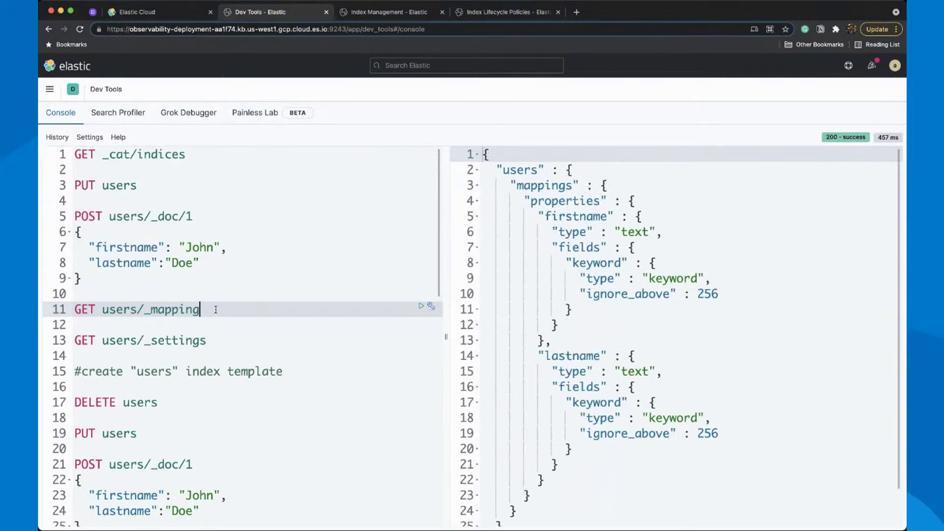
scroll(442, 332, down, 3)
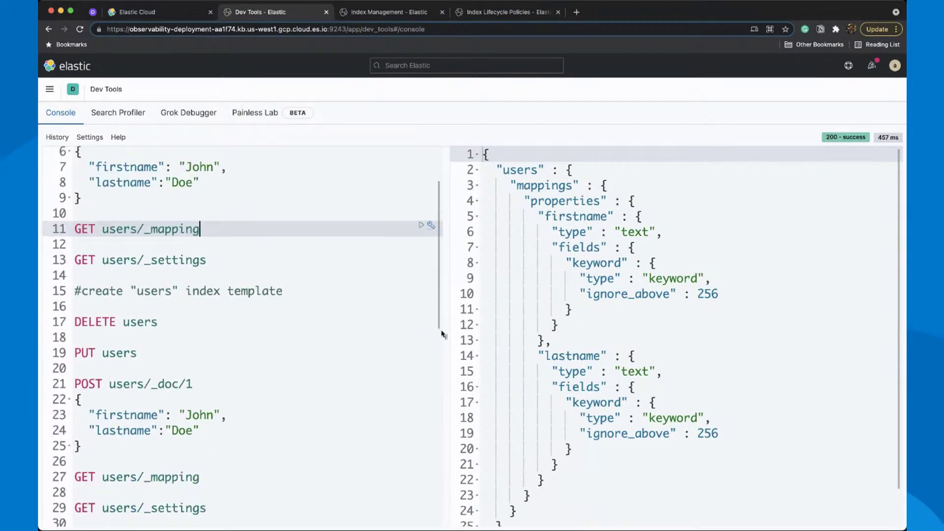
scroll(442, 333, up, 2)
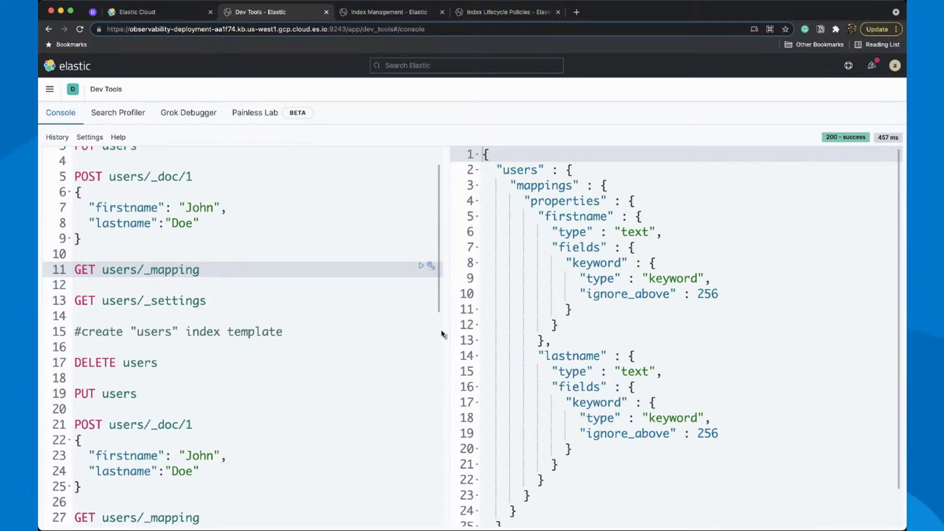
scroll(605, 371, down, 1)
scroll(605, 371, up, 1)
double_click(671, 278)
double_click(697, 418)
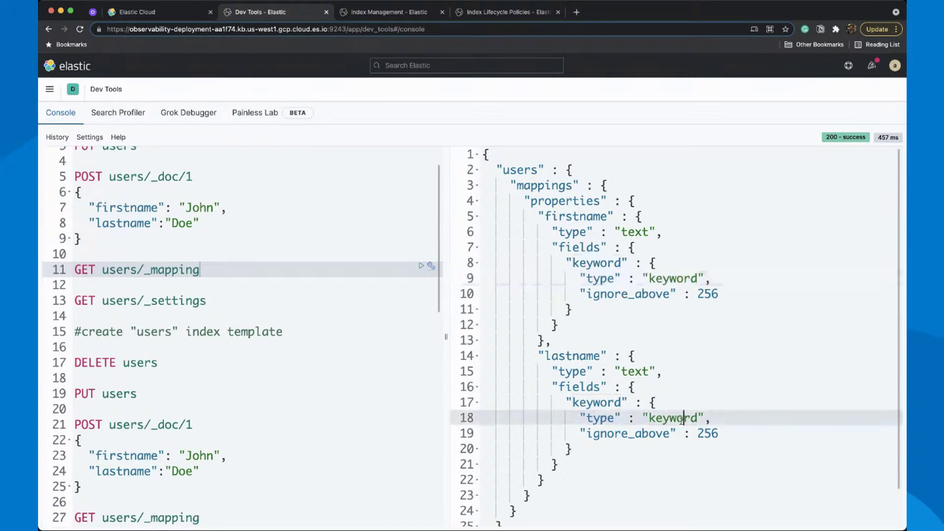
Retrieve the settings of the users index with GET users/_settings.
click(231, 300)
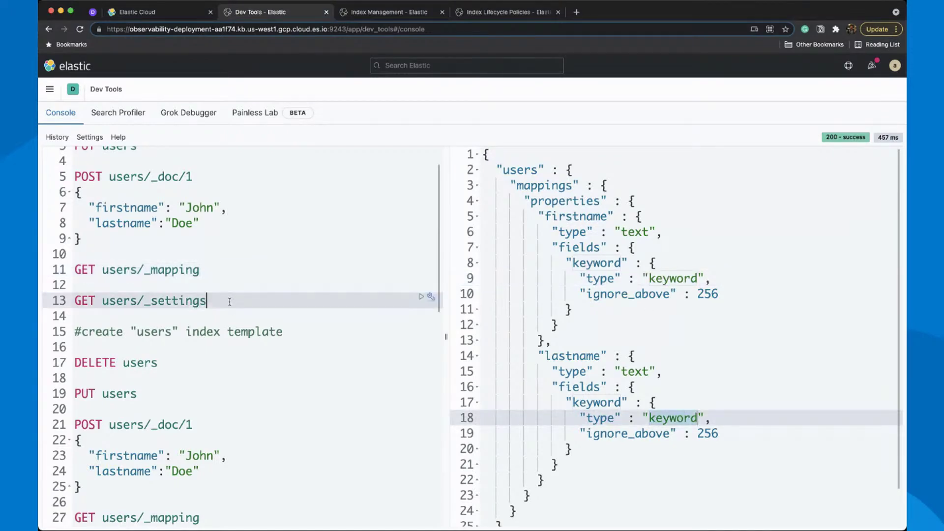
key(ctrl+Return)
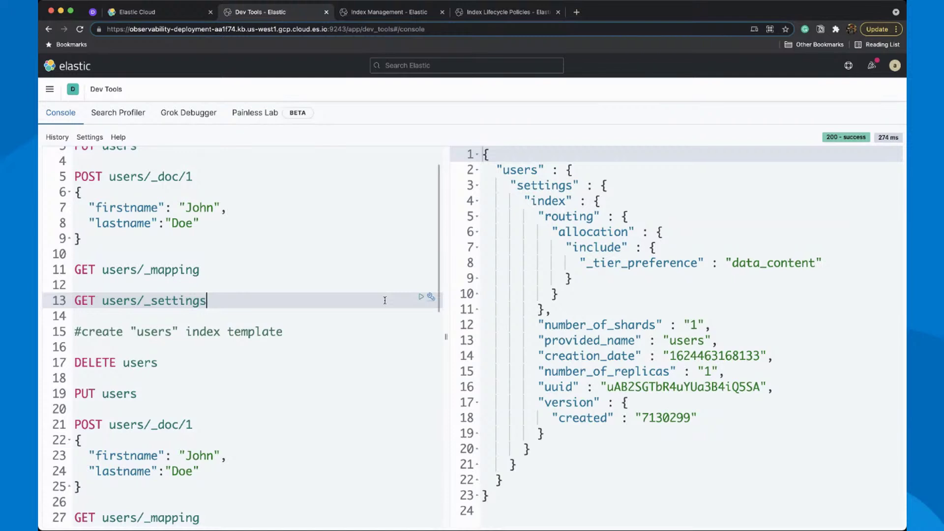
click(250, 260)
click(234, 267)
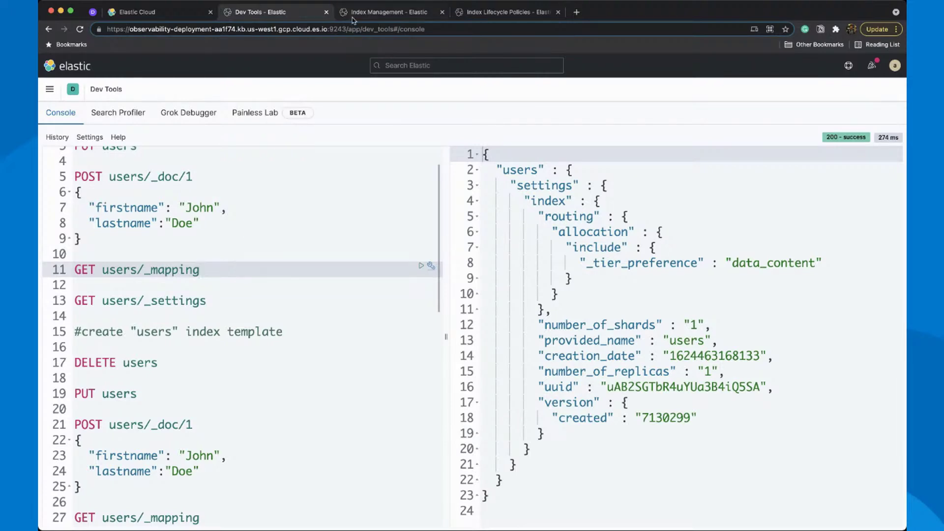
Go to the index templates in Index Management and start creating a new template.
click(352, 20)
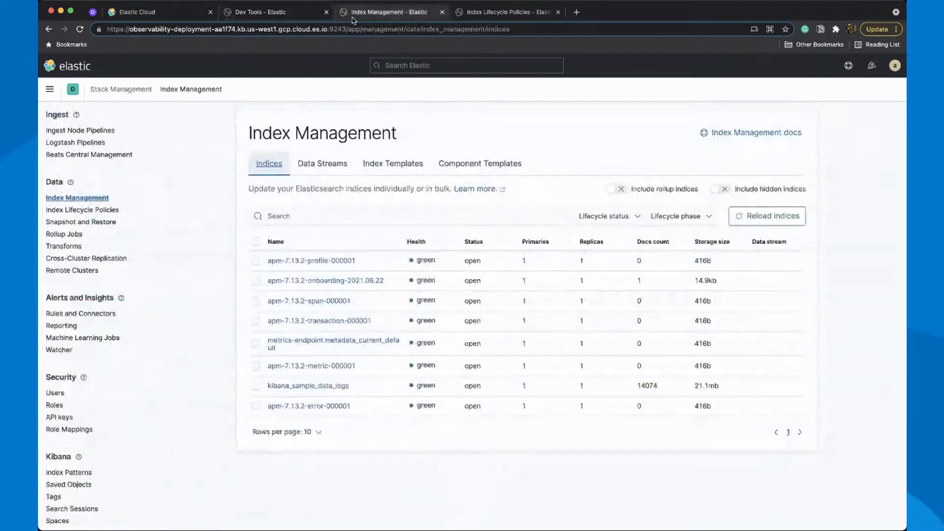
click(372, 167)
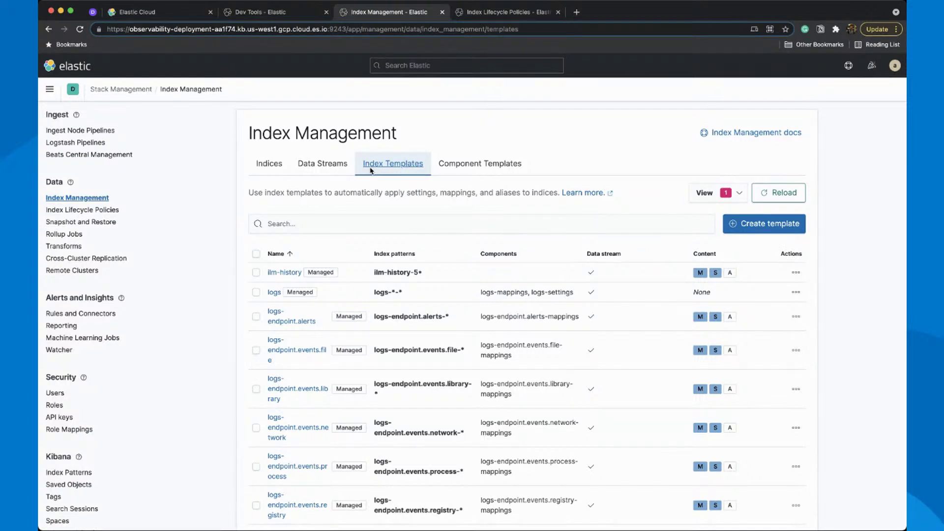
click(735, 224)
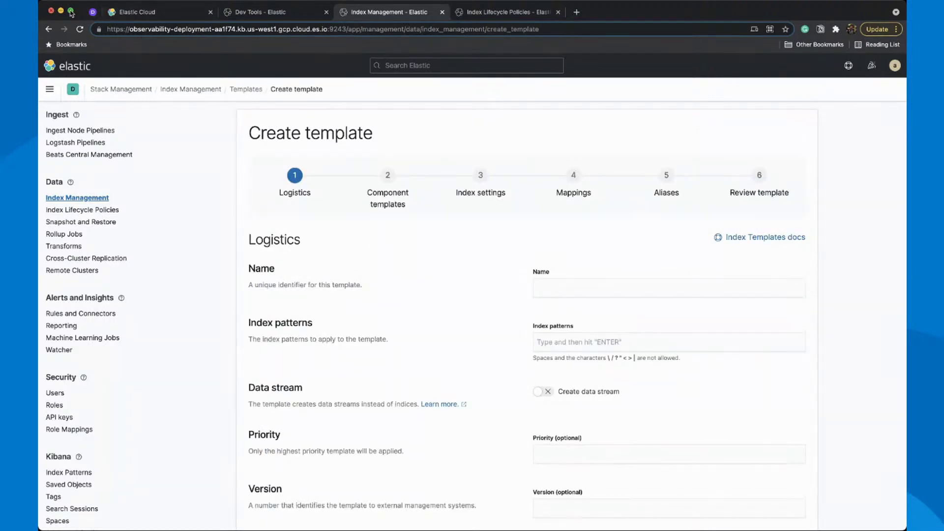
scroll(566, 420, down, 1)
scroll(567, 420, up, 1)
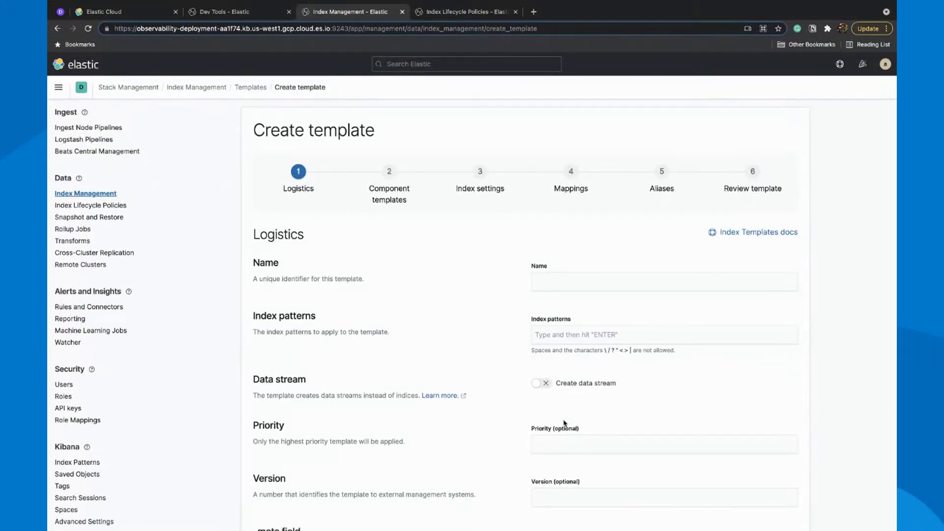
click(665, 281)
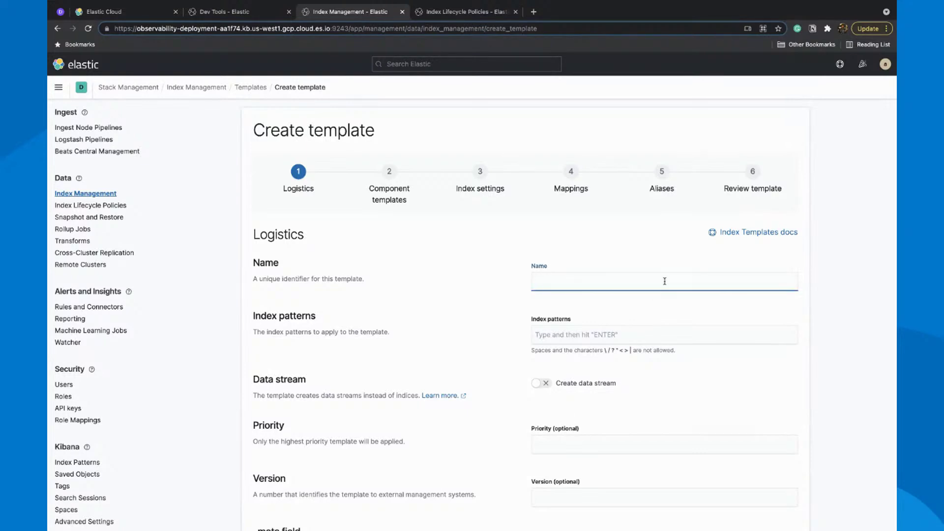
click(58, 87)
scroll(116, 364, down, 2)
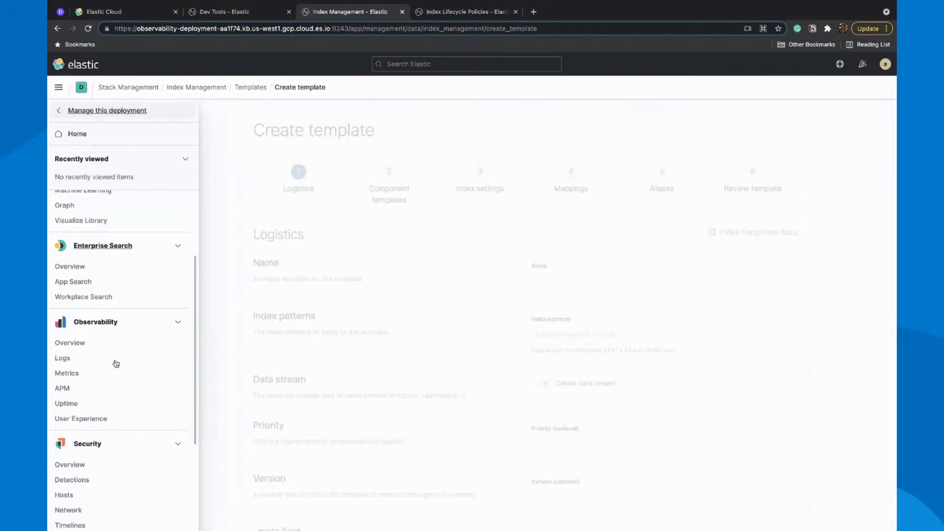
scroll(116, 364, down, 3)
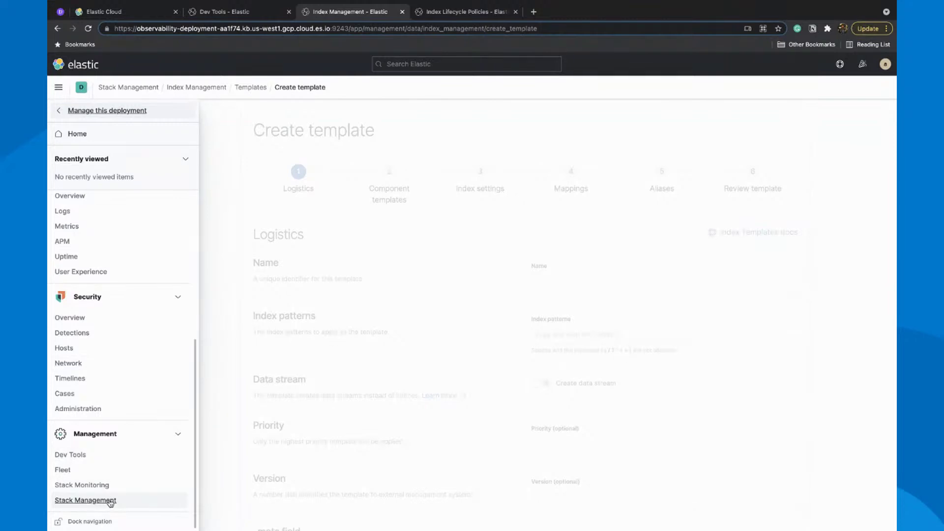
click(206, 352)
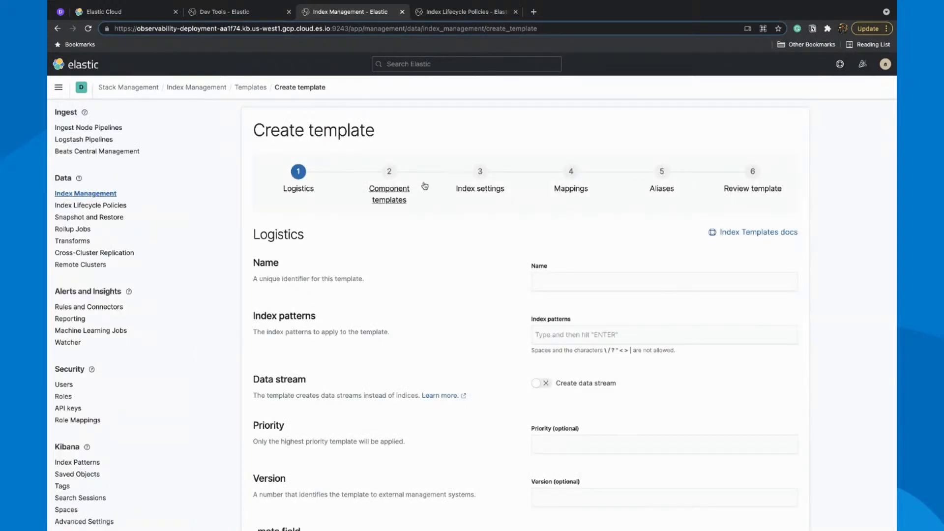
Name the template users and assign it the index pattern user*.
click(613, 282)
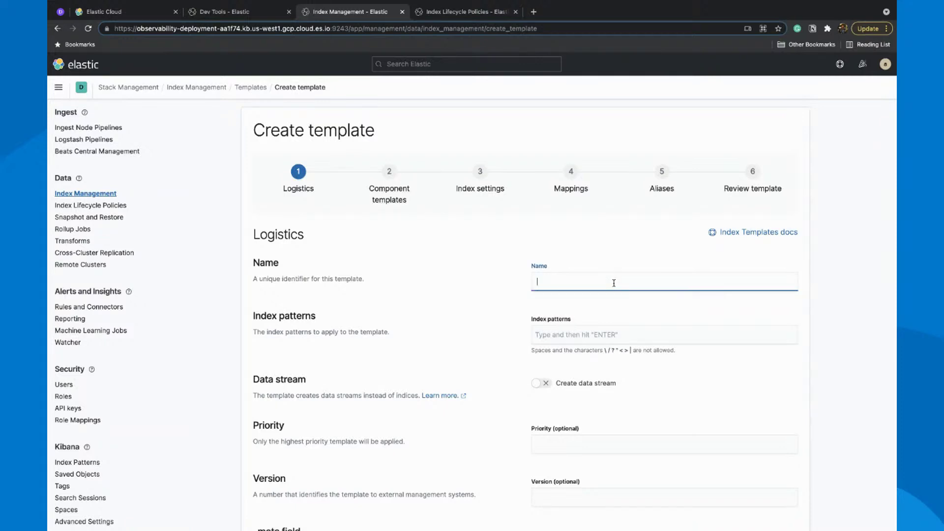
text(users)
click(610, 333)
text(user)
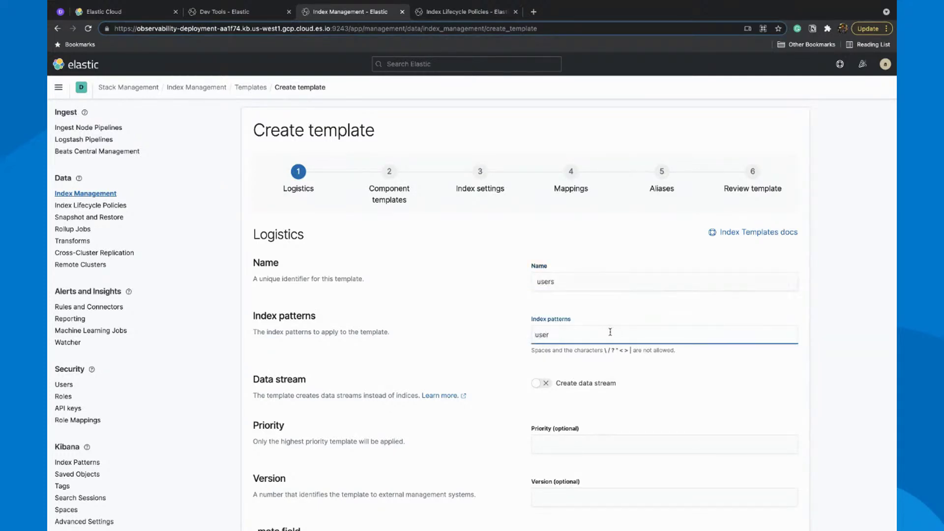
text(*)
scroll(581, 384, down, 1)
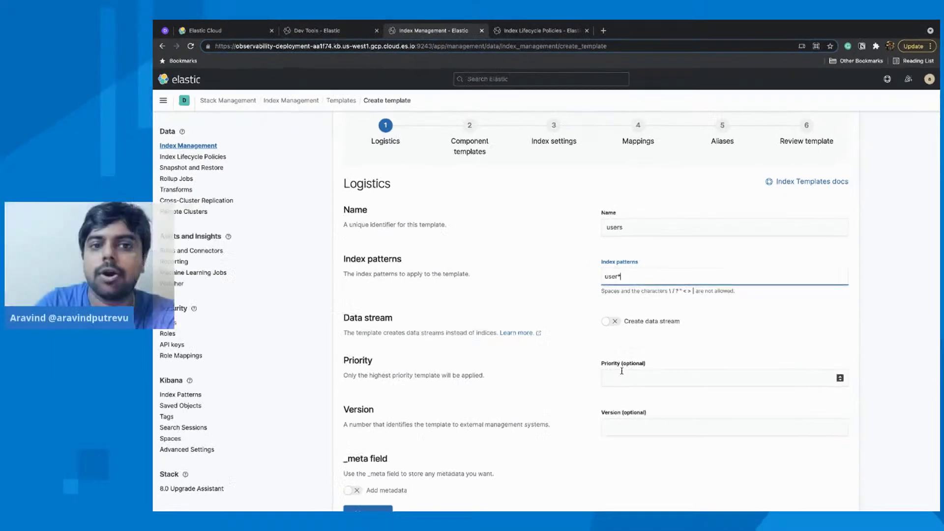
click(632, 370)
text(-1)
scroll(633, 379, down, 1)
key(BackSpace)
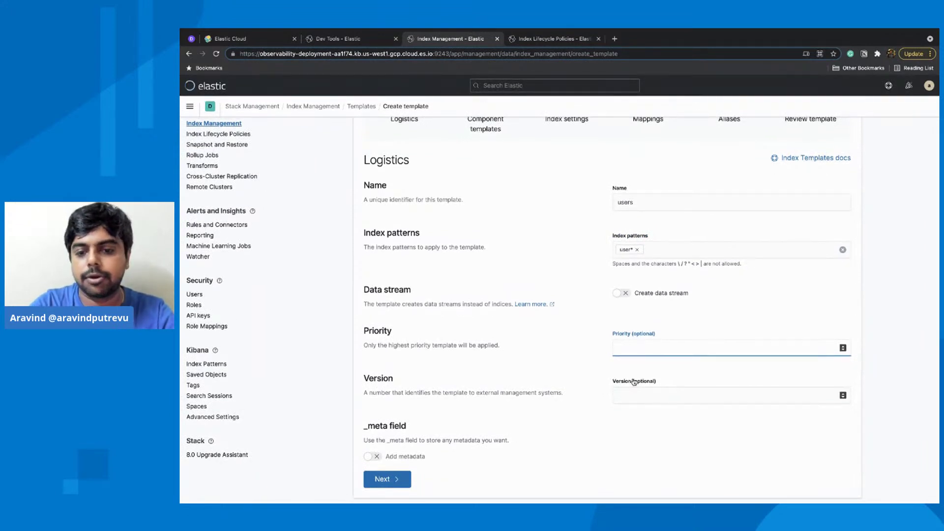
key(BackSpace)
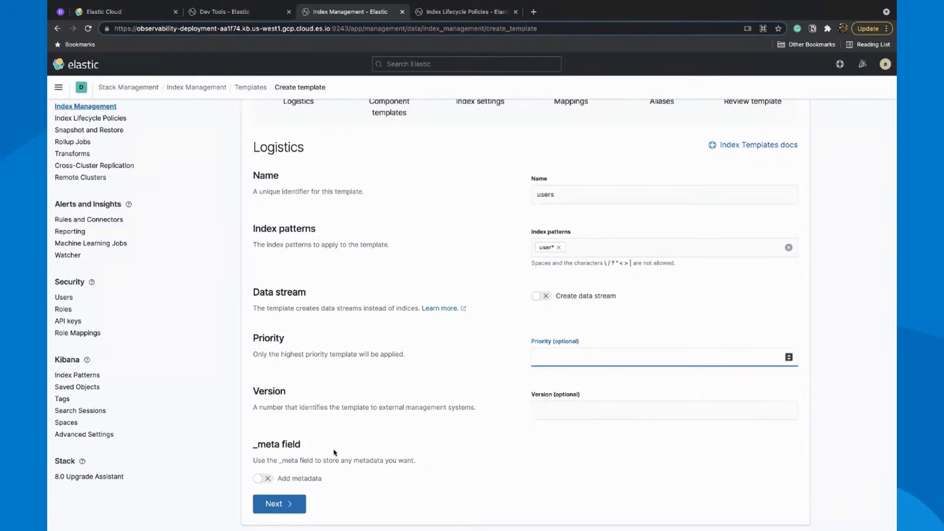
Proceed without component templates and set number_of_replicas to 2 in the template's index settings.
click(287, 509)
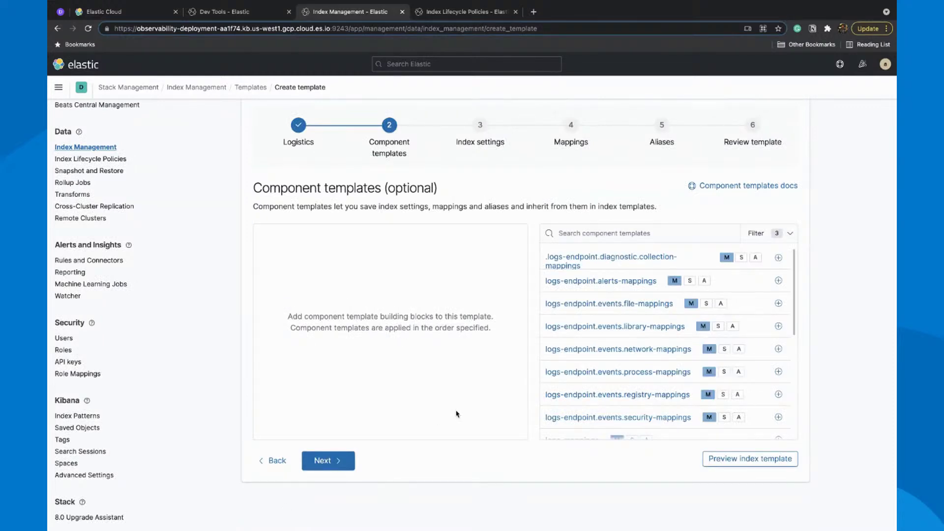
click(314, 463)
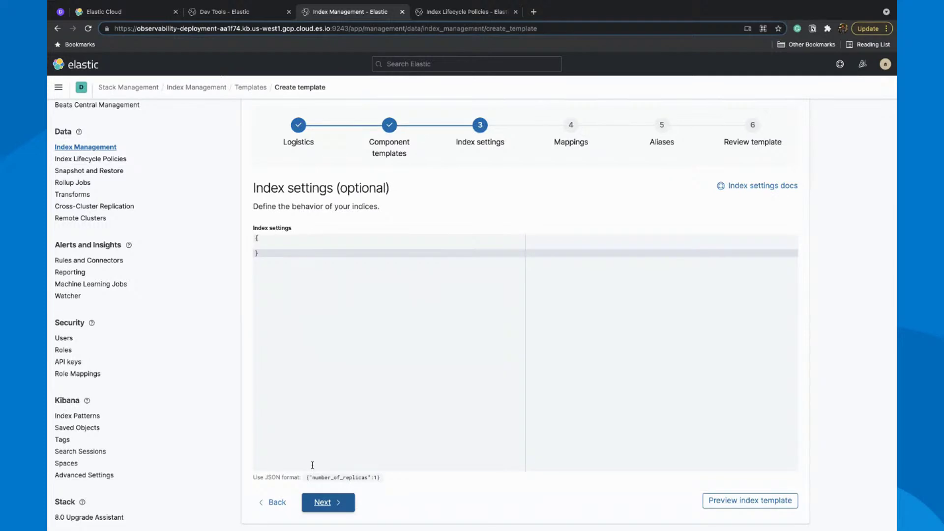
click(278, 248)
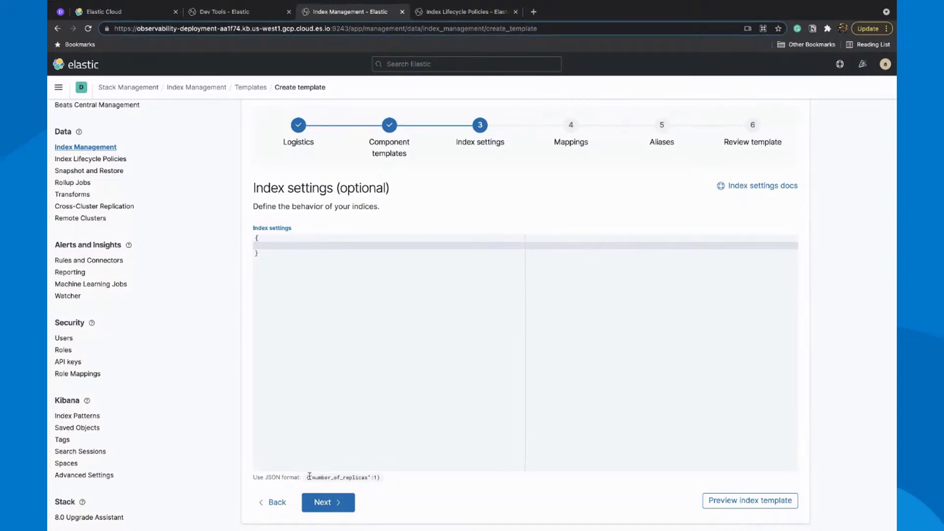
drag(309, 477, 376, 476)
key(ctrl+c)
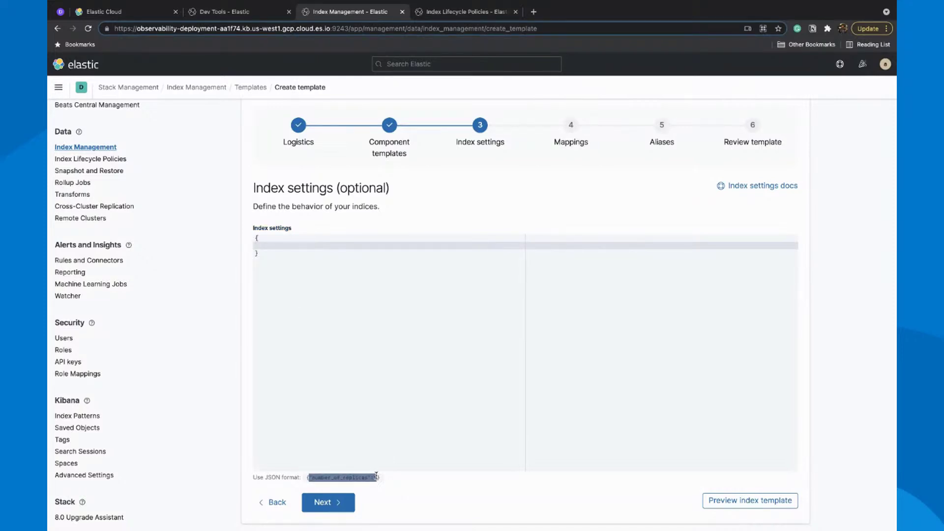
click(297, 247)
key(ctrl+v)
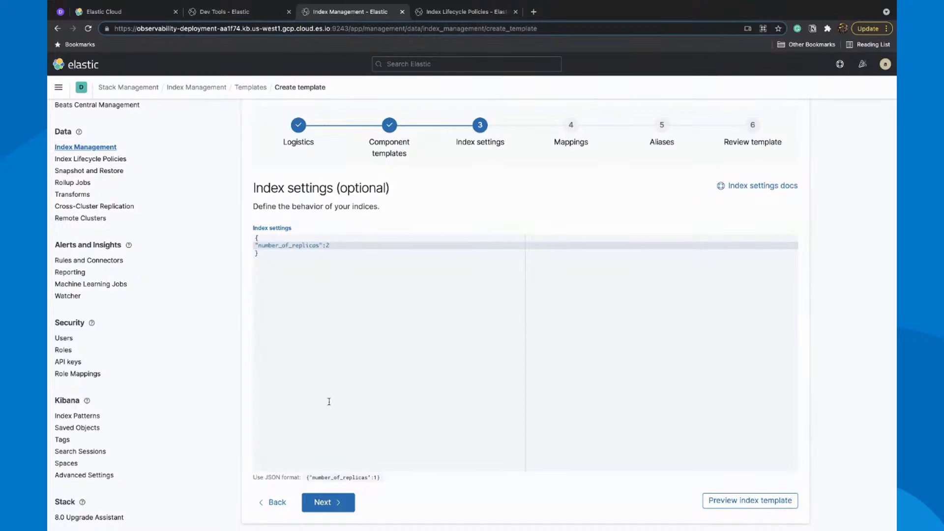
Continue to the template's mappings and add a mapped field firstname of type Keyword.
click(323, 502)
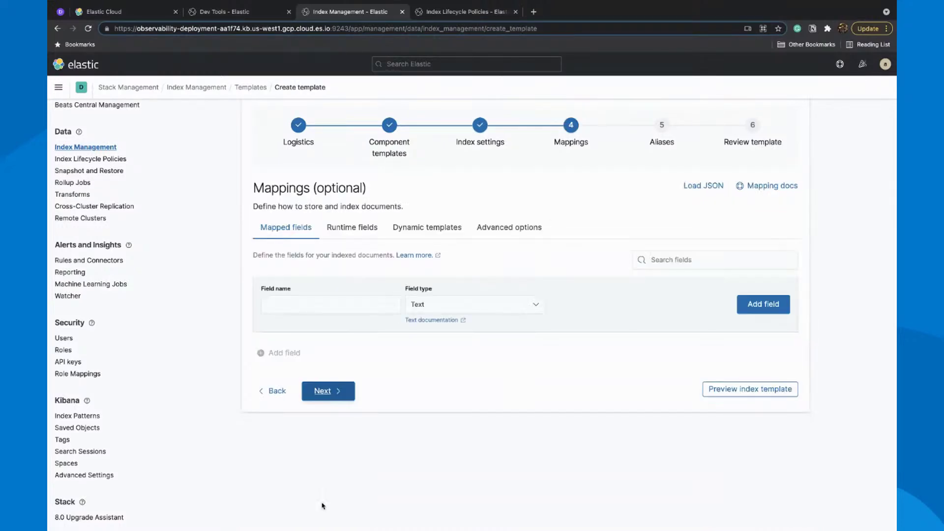
click(319, 308)
text(firstname)
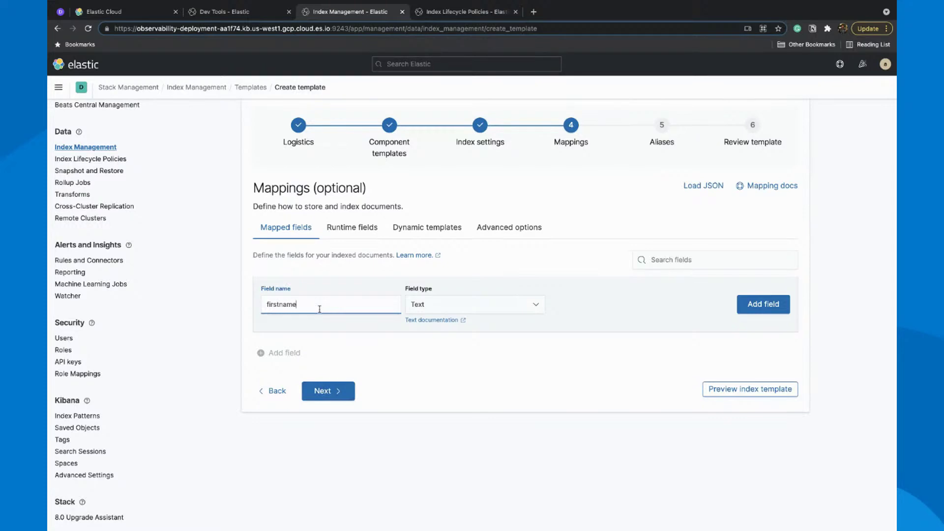
click(497, 303)
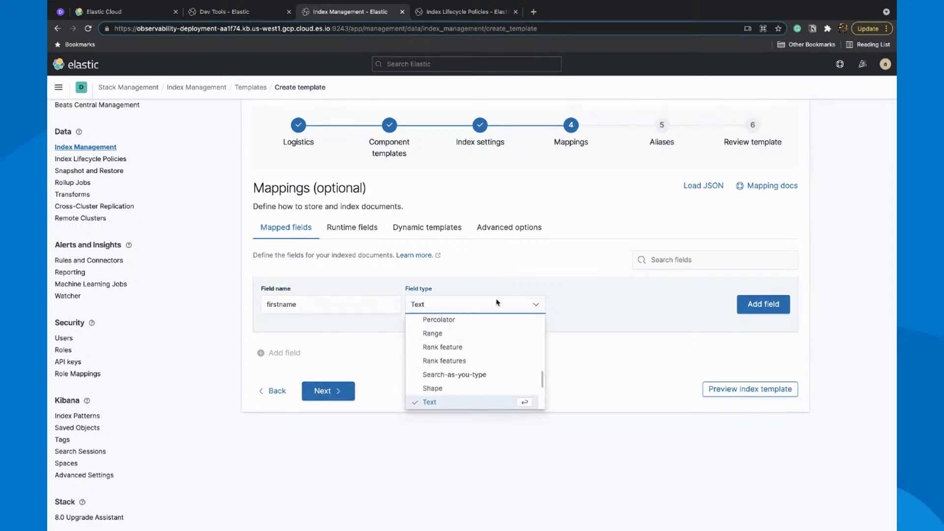
text(key)
click(480, 333)
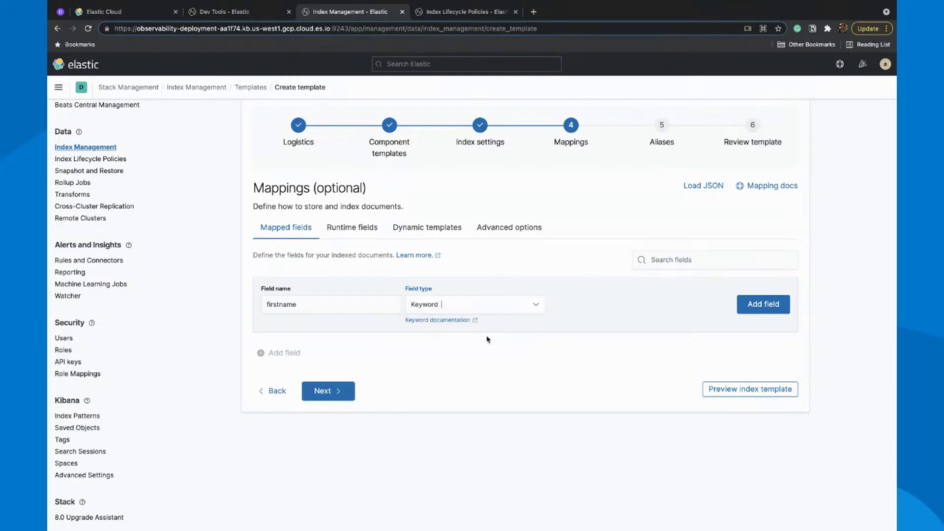
click(763, 304)
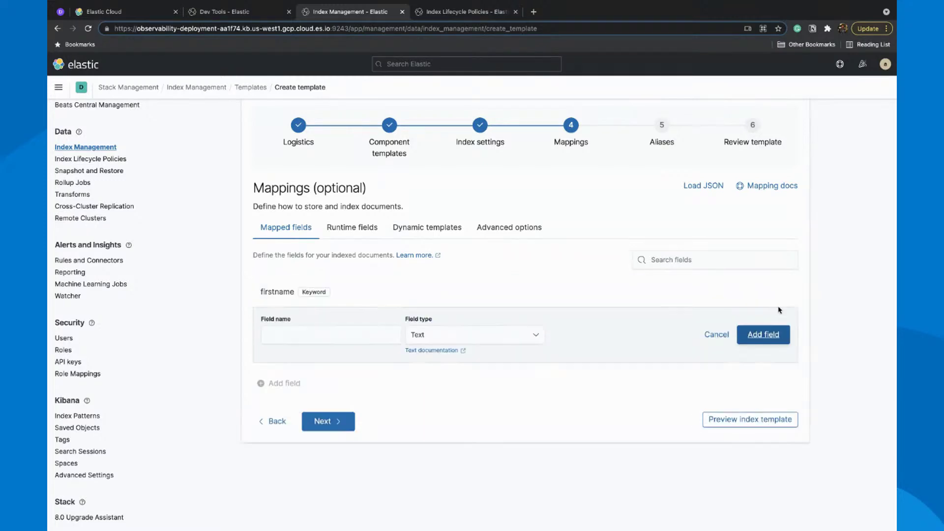
Add a second mapped field named lastname with the type Keyword.
click(285, 329)
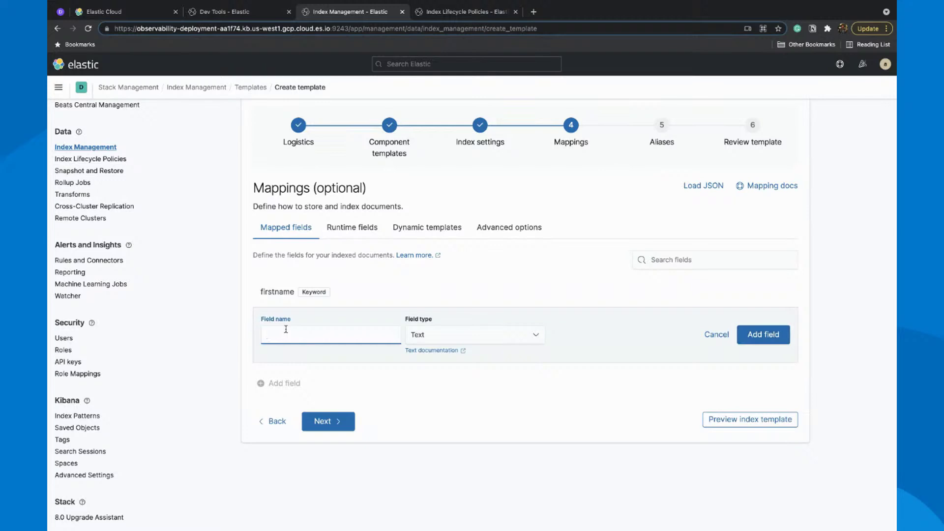
text(lastname)
click(412, 334)
text(key)
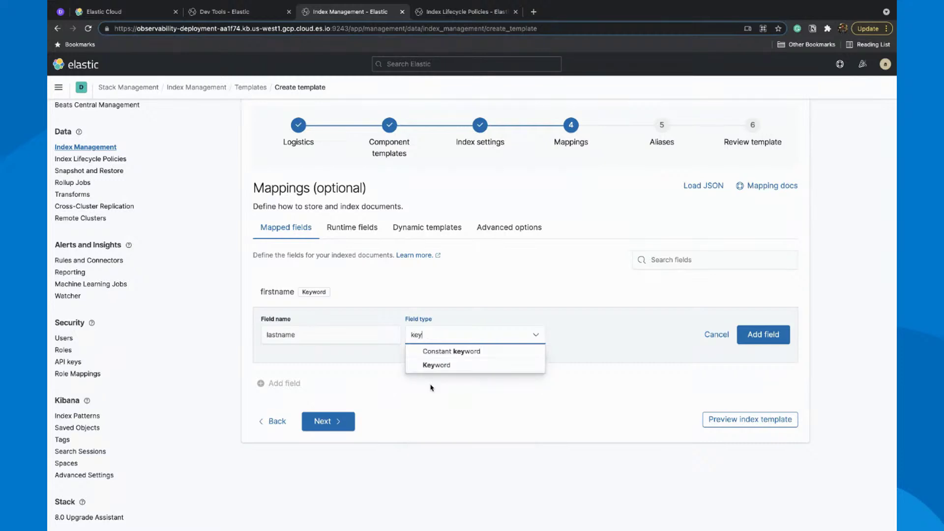
click(445, 369)
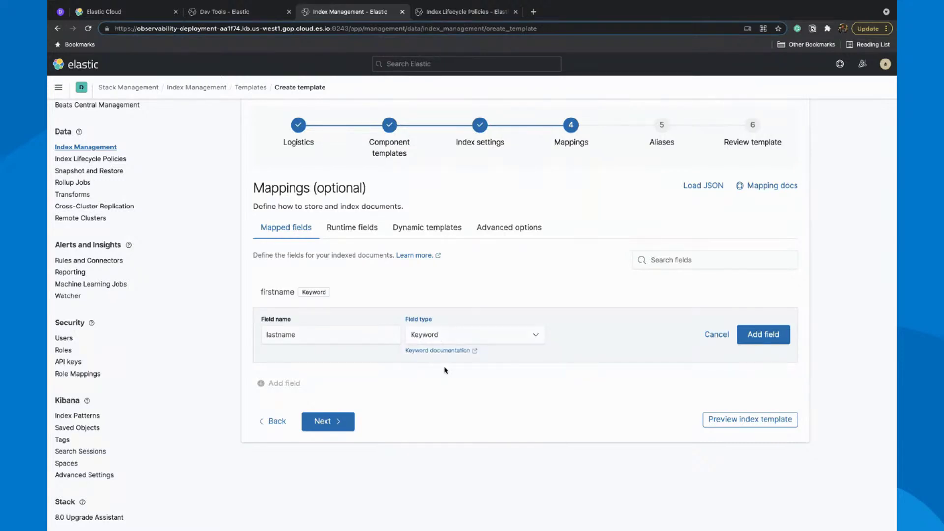
click(757, 334)
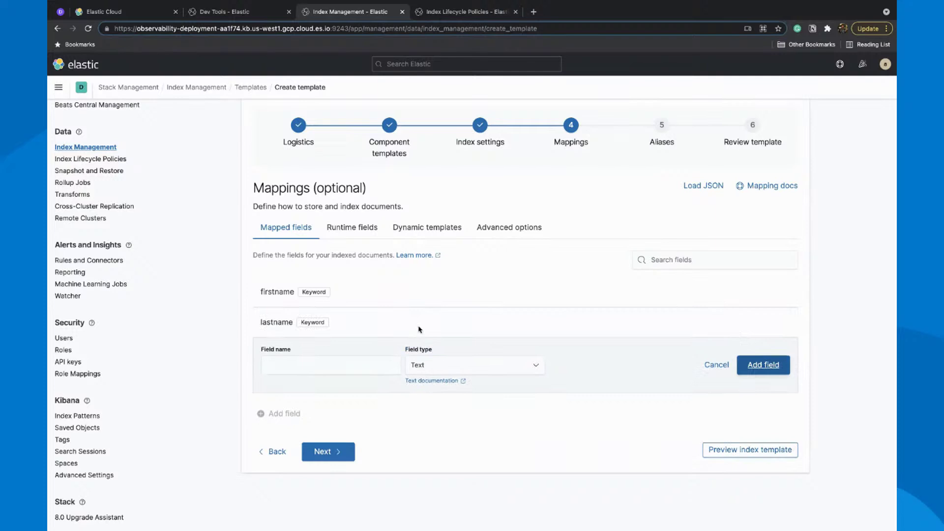
Look through the runtime fields, dynamic templates and advanced mapping options, and return to the mapped fields.
click(364, 228)
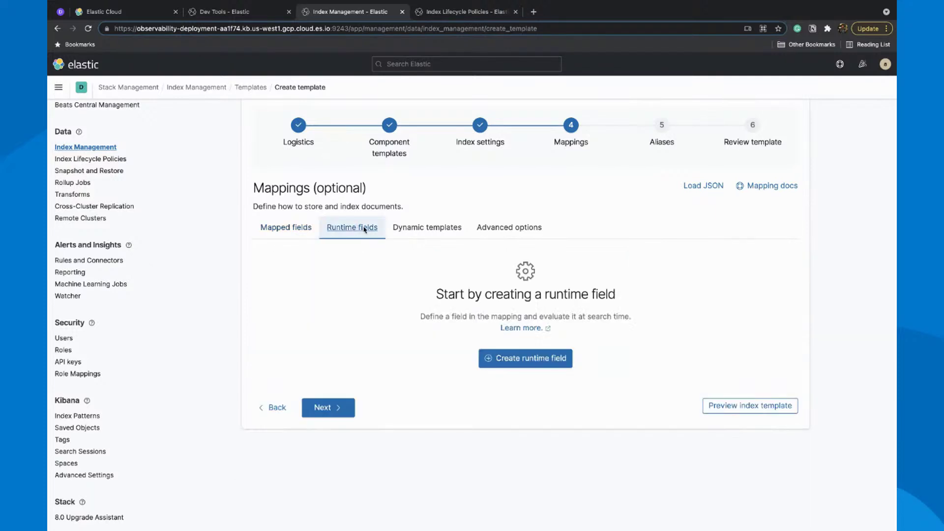
click(415, 234)
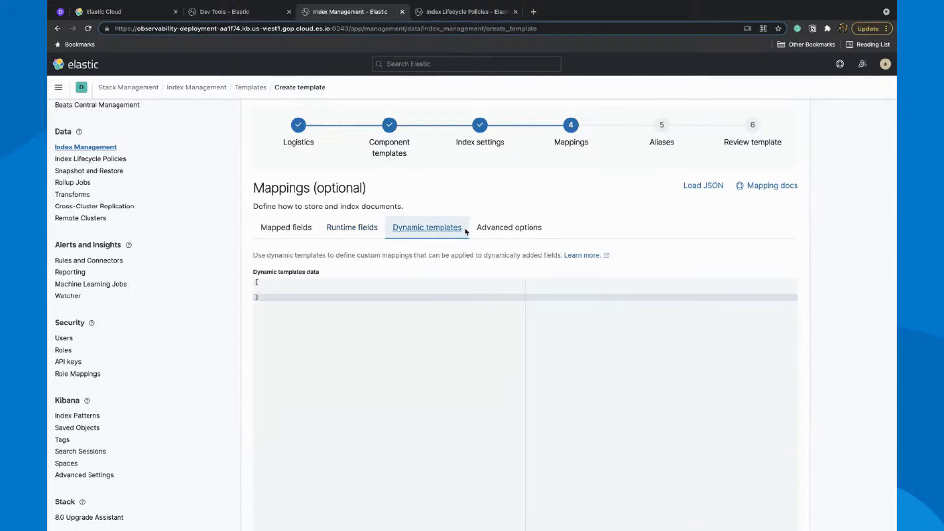
click(511, 230)
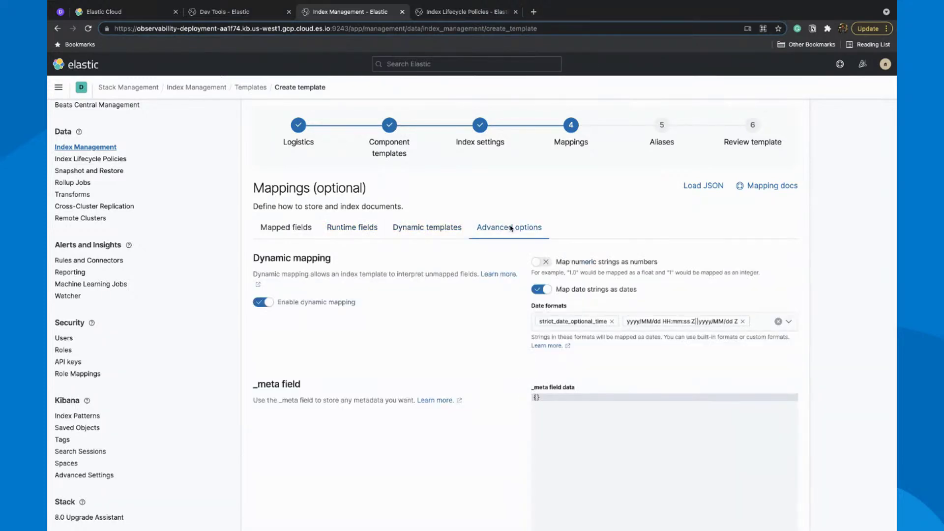
click(287, 226)
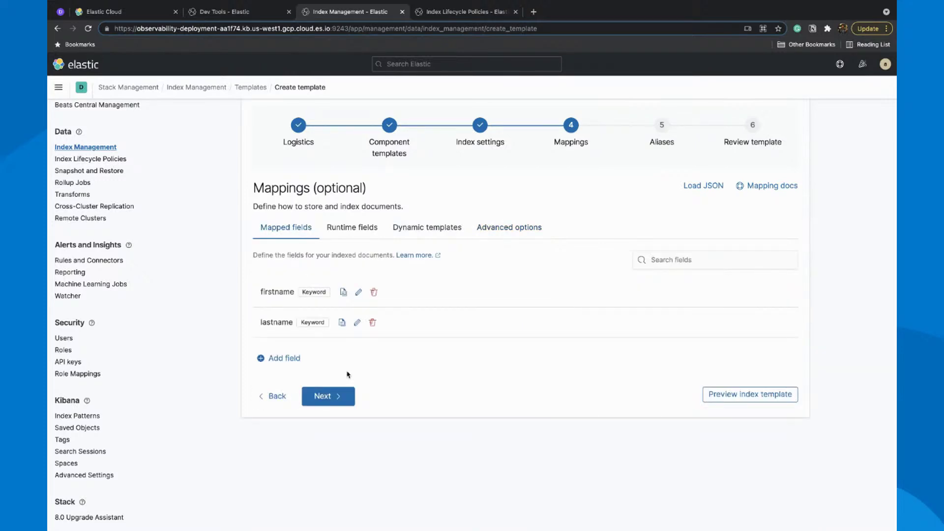
Leave the aliases at their defaults and create the users template after checking its generated request.
click(338, 396)
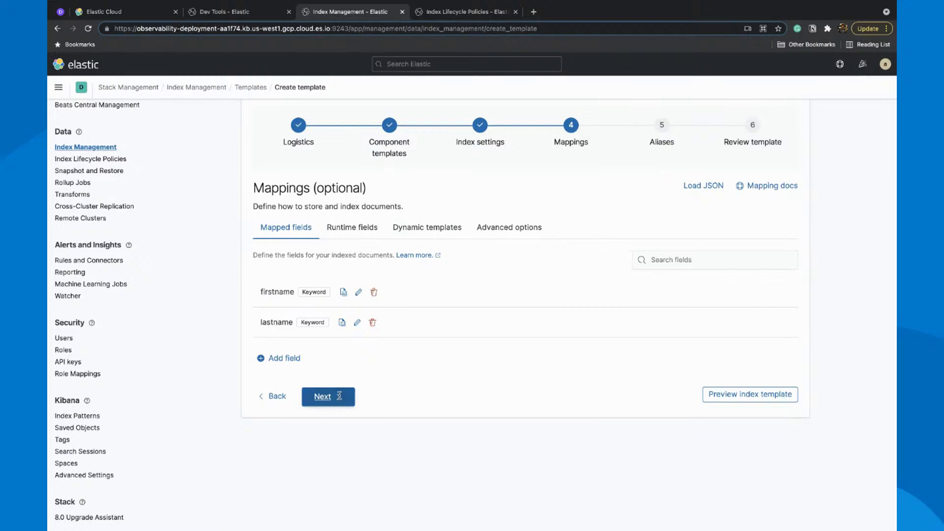
click(321, 510)
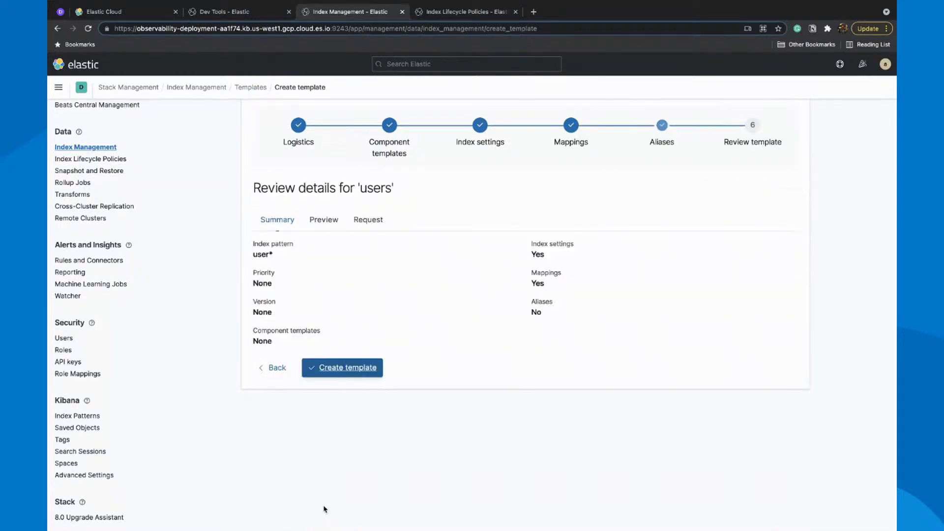
click(363, 226)
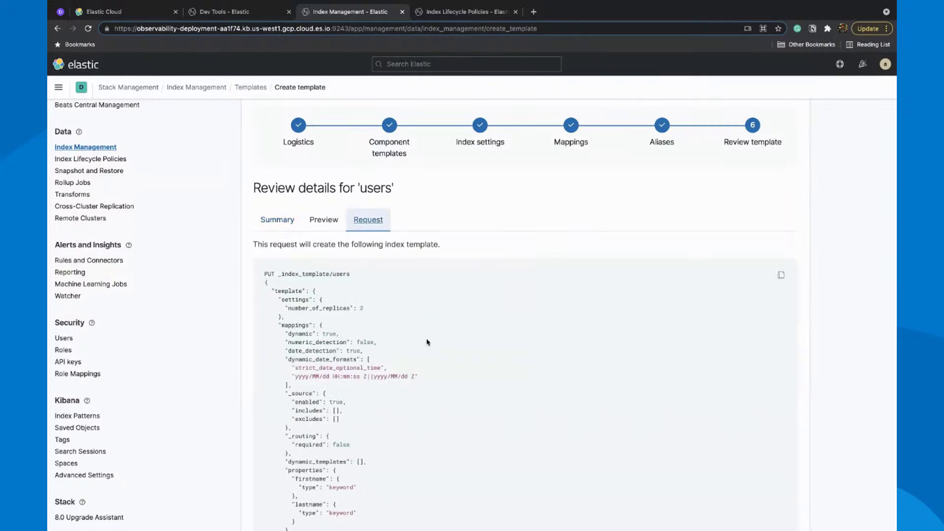
scroll(369, 394, down, 3)
scroll(369, 395, up, 3)
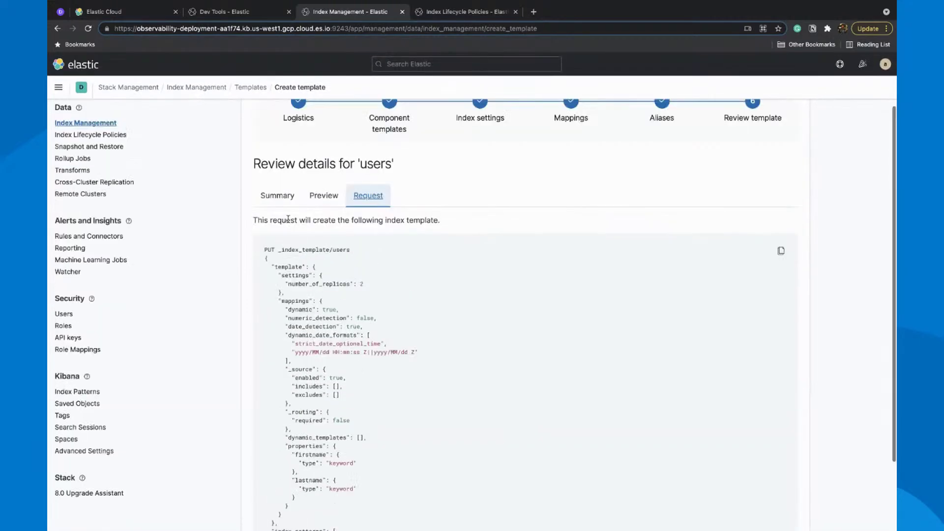
click(288, 201)
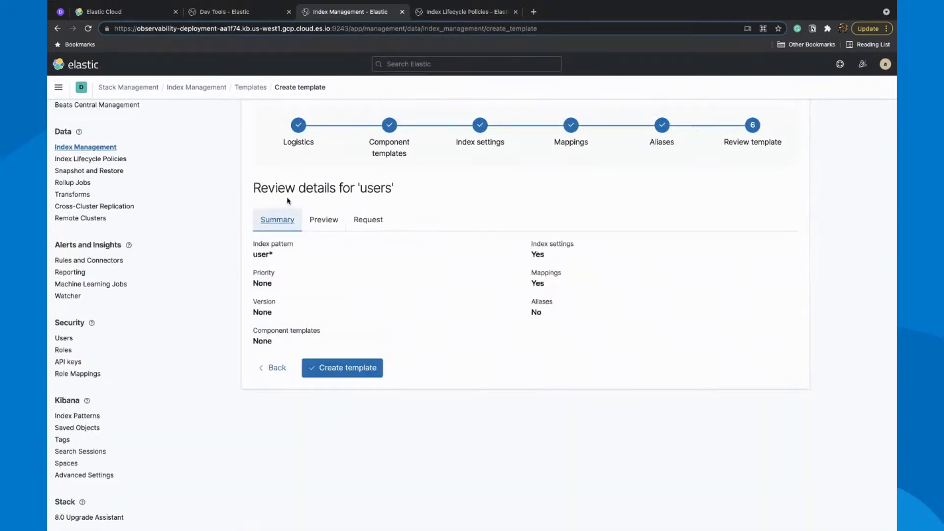
click(327, 377)
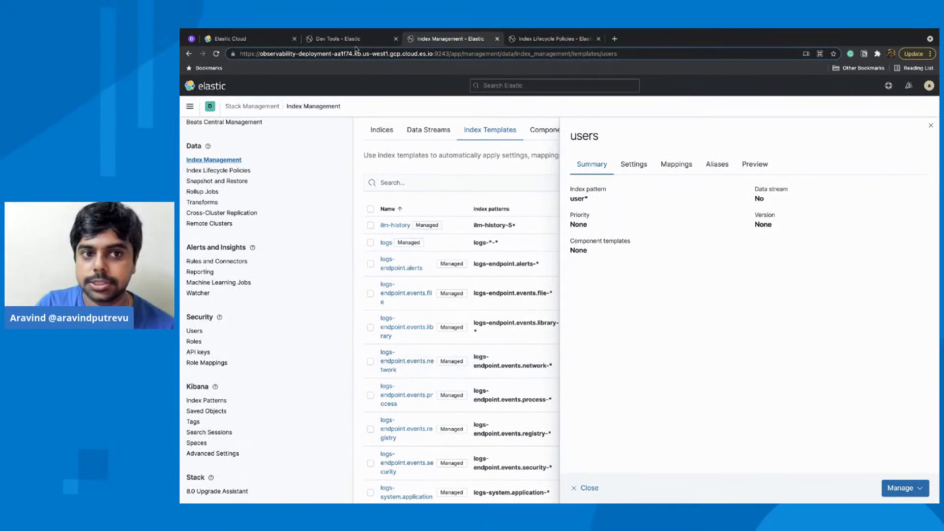
In the Dev Tools console, delete the existing users index and recreate it with PUT users.
click(243, 14)
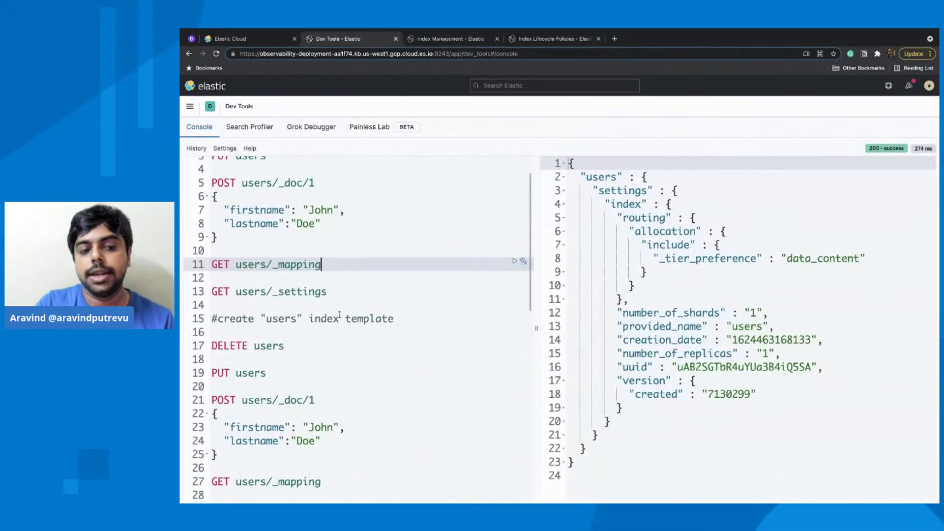
click(309, 347)
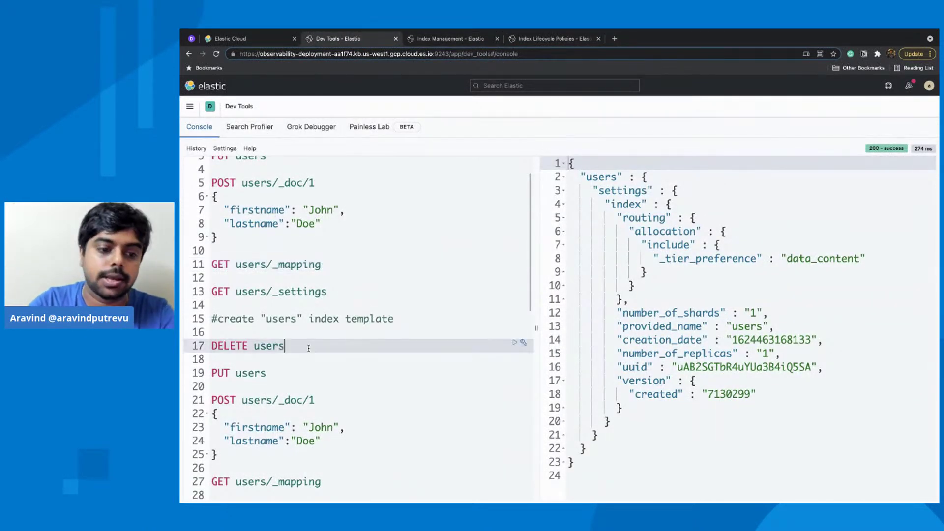
key(ctrl+Return)
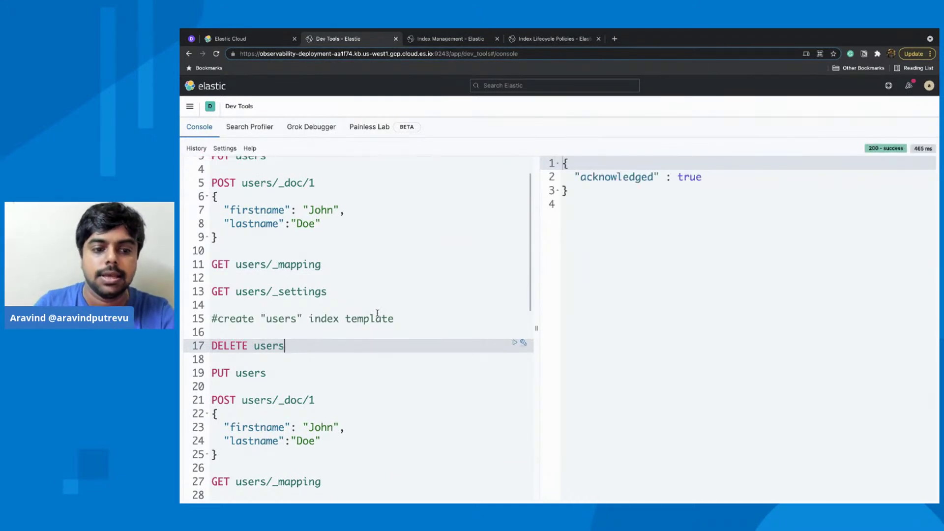
click(293, 373)
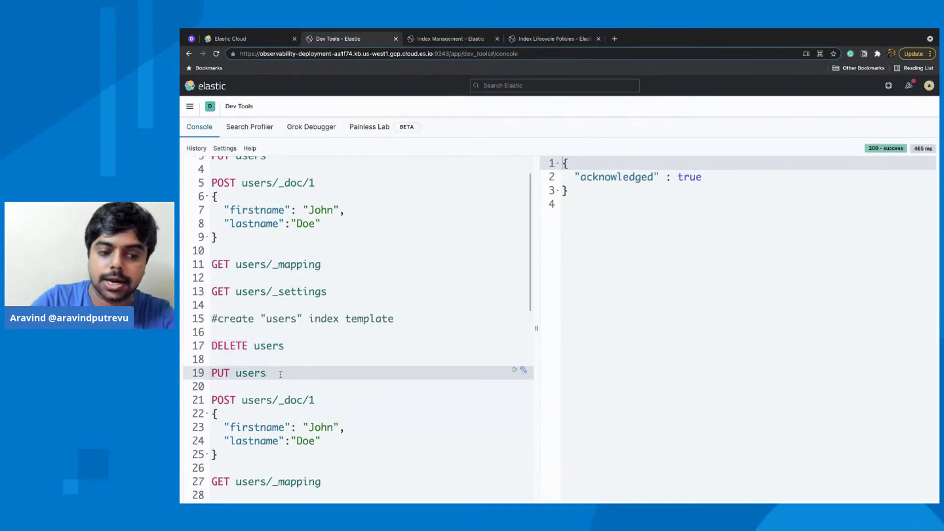
key(ctrl+Return)
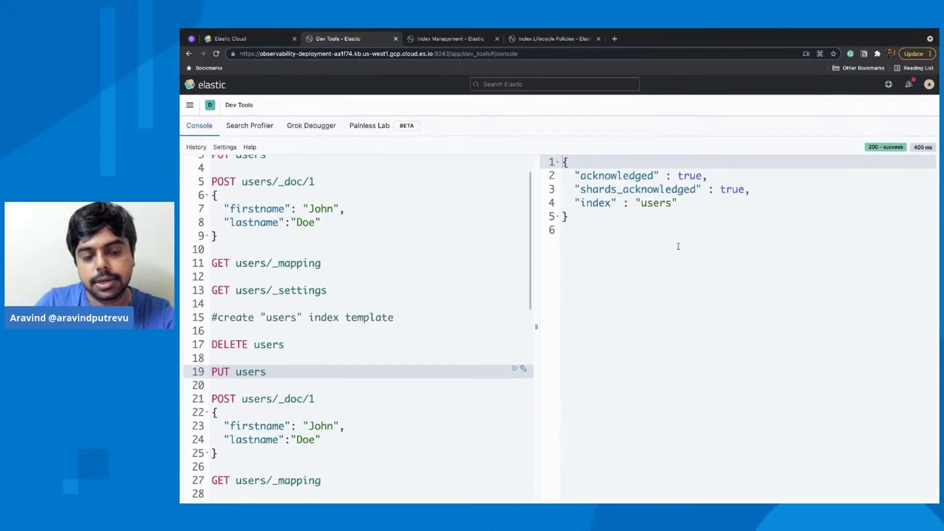
Index the sample document with its firstname and lastname fields by running the second POST users/_doc/1 request.
click(379, 399)
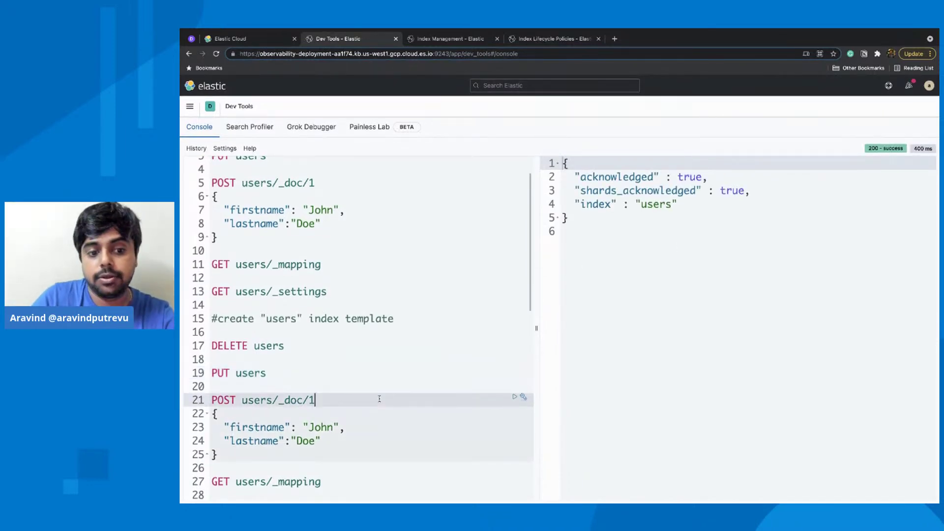
scroll(379, 398, down, 3)
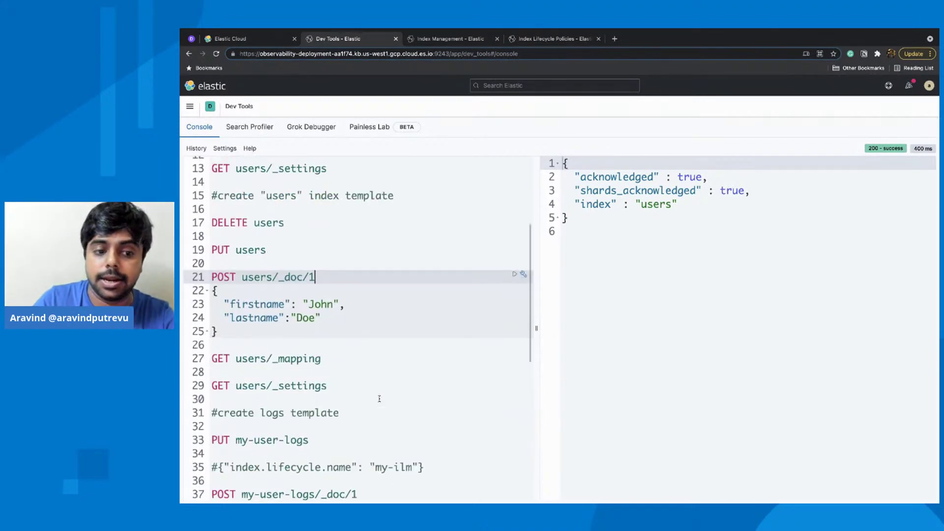
click(337, 366)
click(344, 359)
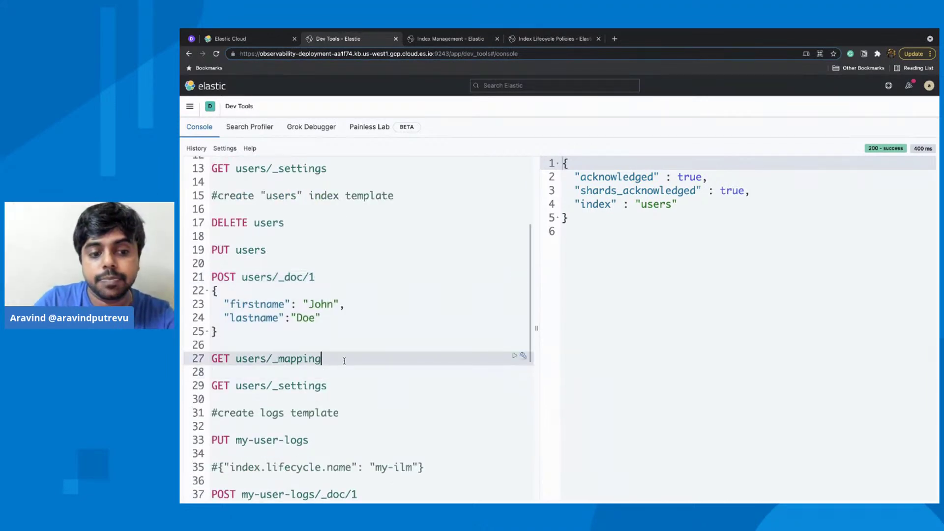
click(357, 276)
key(ctrl+Return)
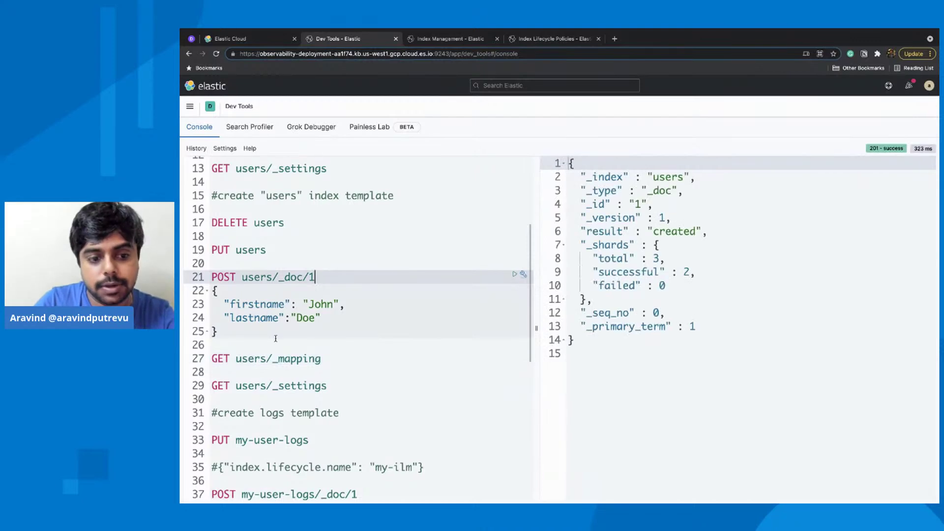
Retrieve the recreated index's mappings with GET users/_mapping and examine the firstname and lastname field types.
click(317, 357)
key(ctrl+Return)
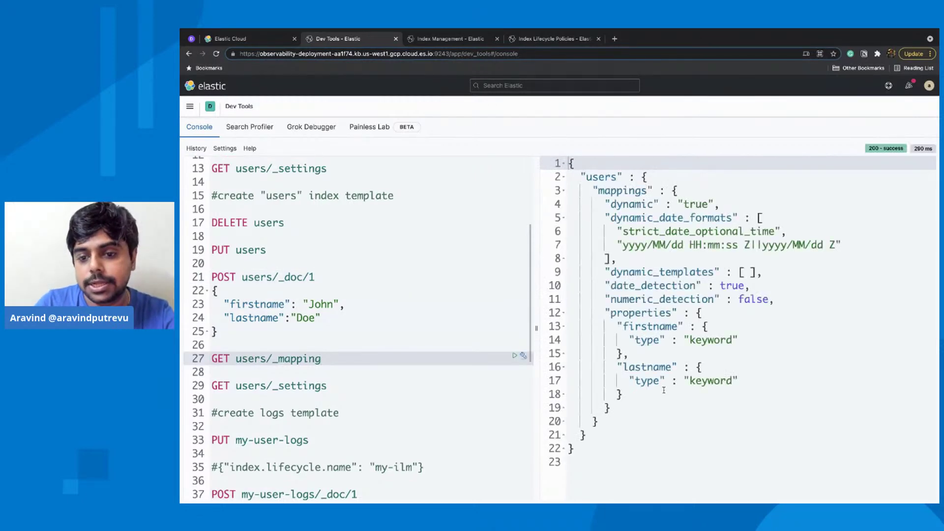
drag(739, 382, 575, 326)
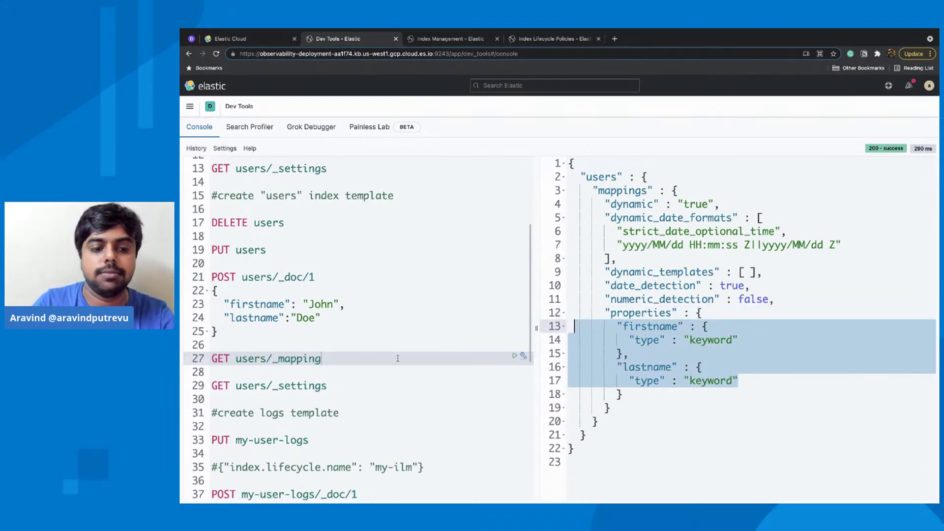
Retrieve the recreated index's settings with GET users/_settings and examine the number_of_replicas line.
click(352, 387)
key(ctrl+Return)
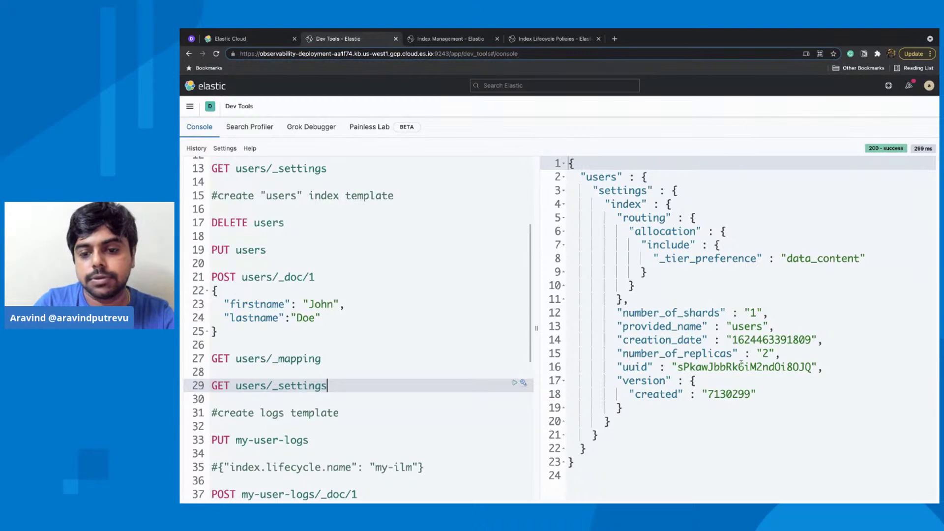
click(784, 352)
drag(784, 352, 604, 352)
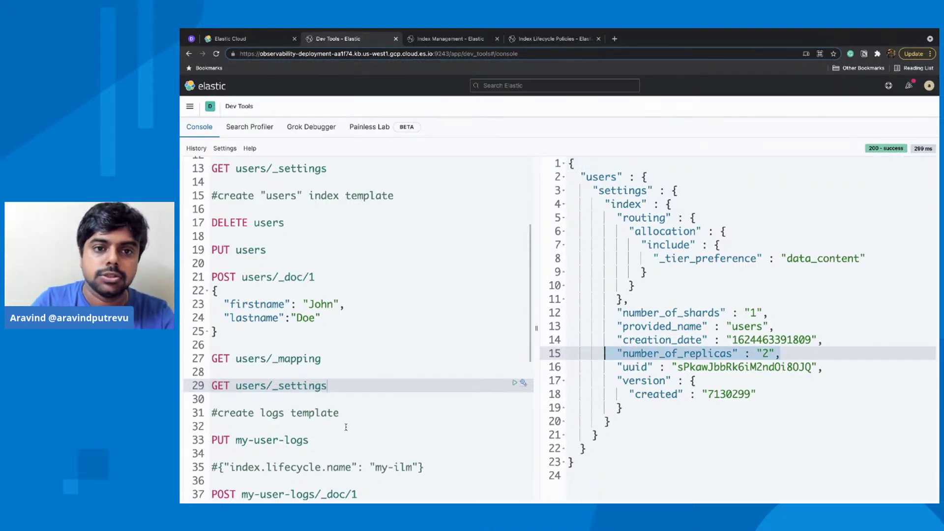
scroll(504, 337, up, 4)
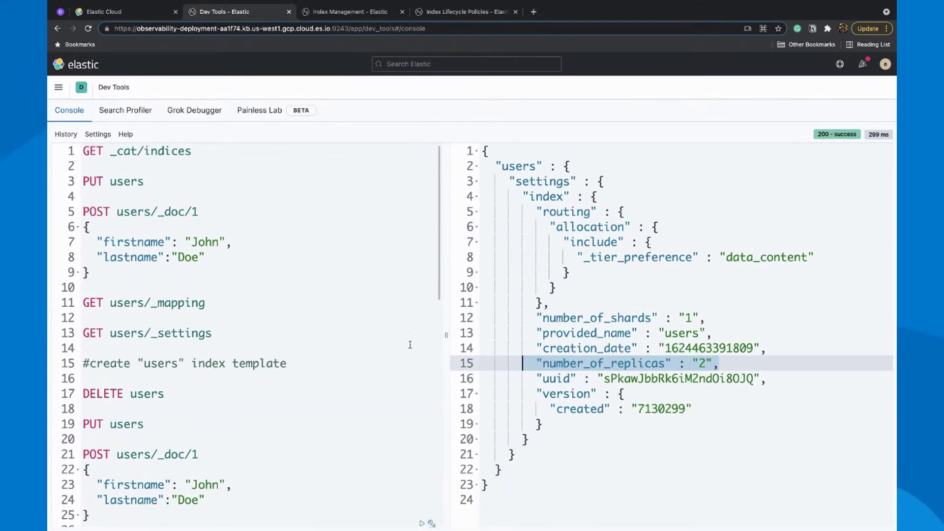
Return to Index Management, close the users template details and start creating another index template.
click(358, 12)
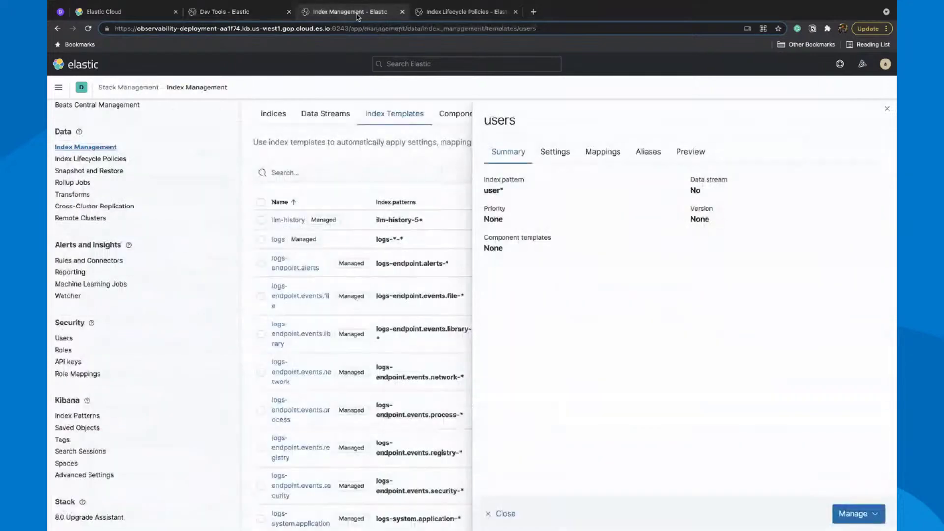
click(490, 514)
click(732, 175)
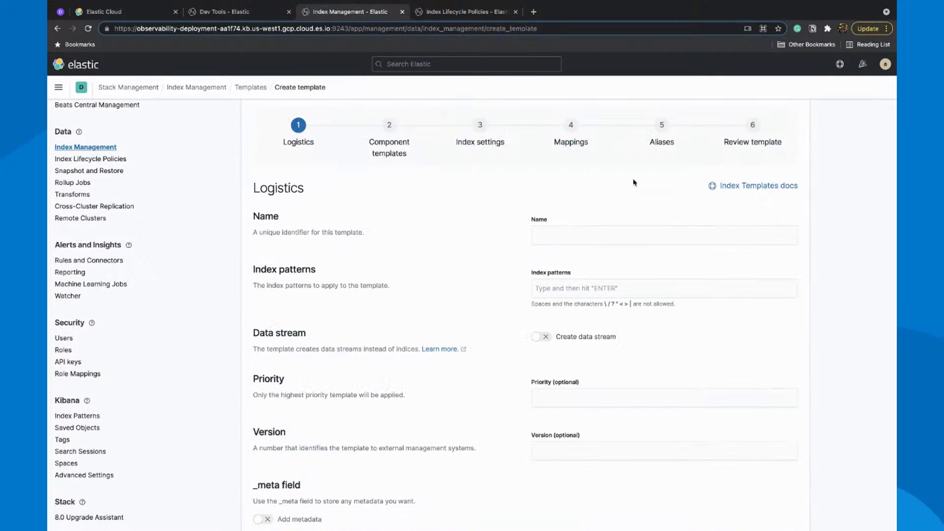
Name the new index template my-logs, set its index pattern to my-* and continue to the component templates.
click(543, 240)
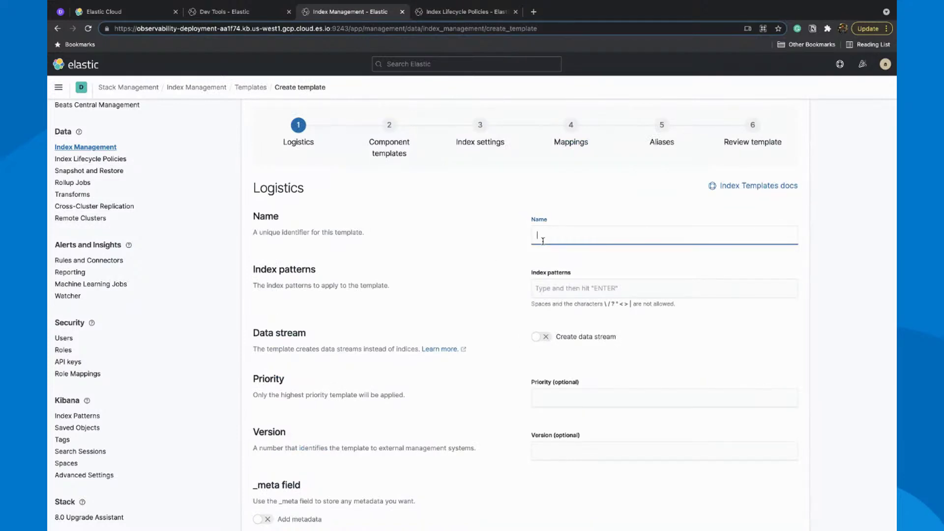
text(my)
text(-logs)
key(Tab)
text(my-logs)
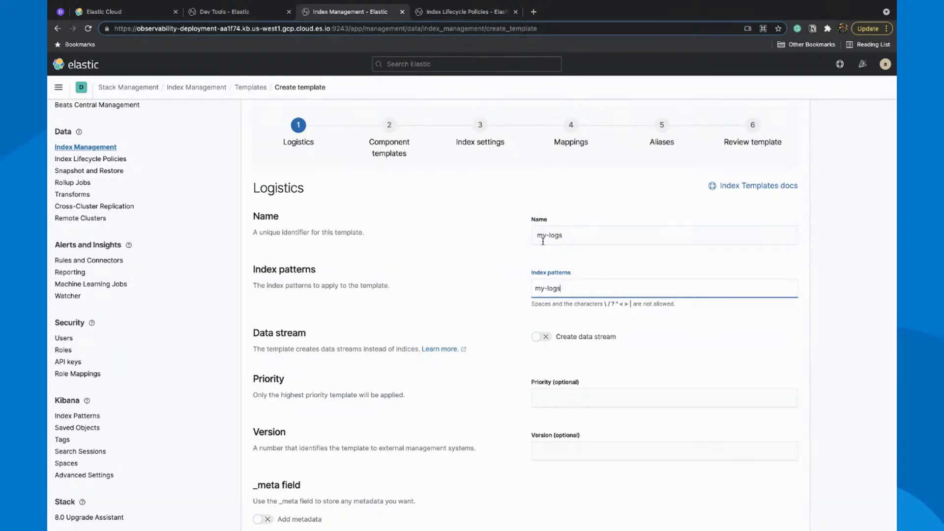
text(-*)
click(559, 290)
key(BackSpace)
key(BackSpace)
key(BackSpace)
key(BackSpace)
key(BackSpace)
scroll(455, 373, down, 1)
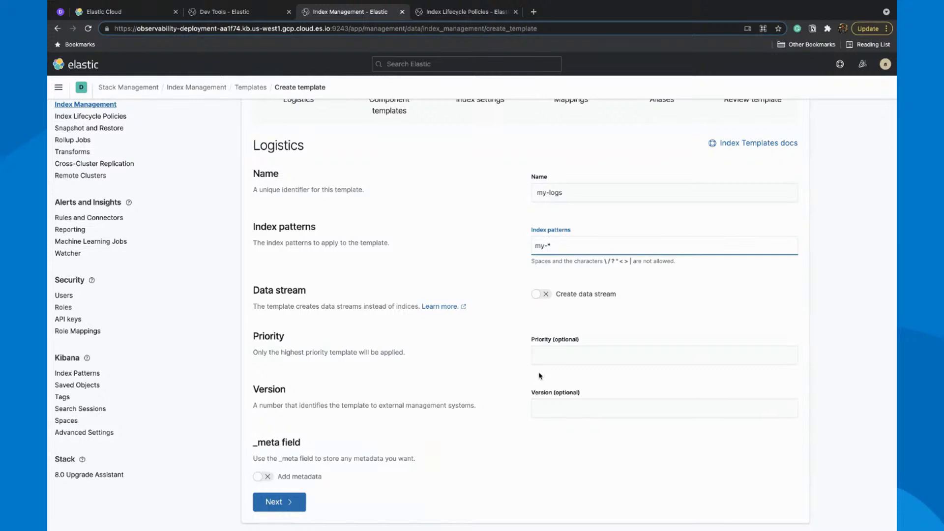
click(274, 502)
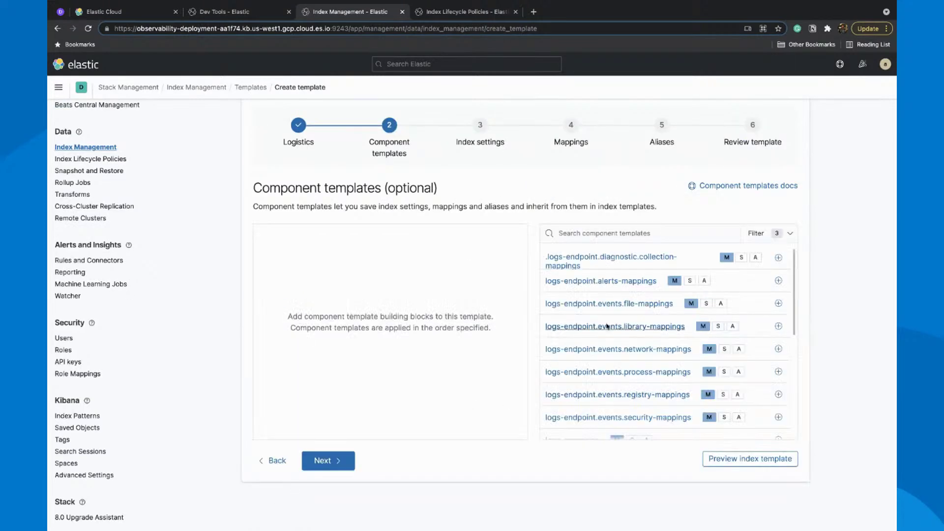
Search the component templates for logs and add logs-mappings and logs-settings to the index template.
click(616, 234)
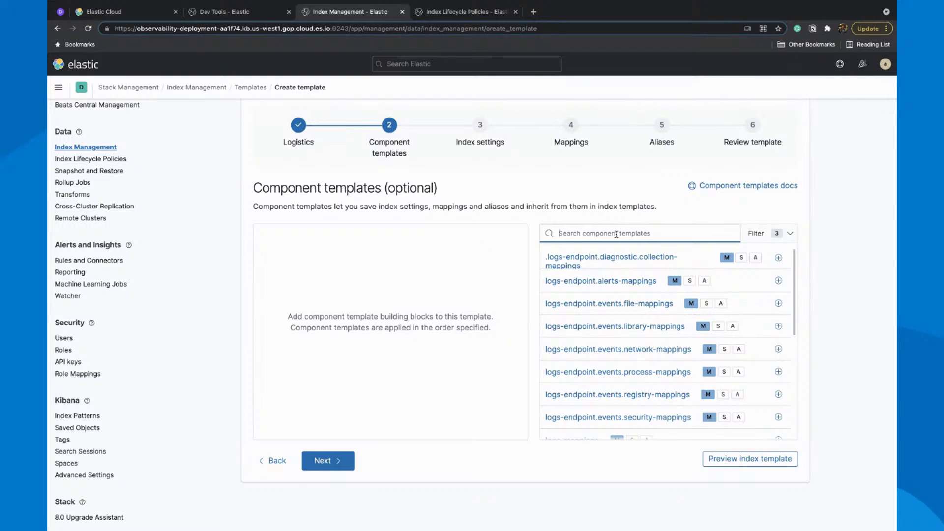
text(logs)
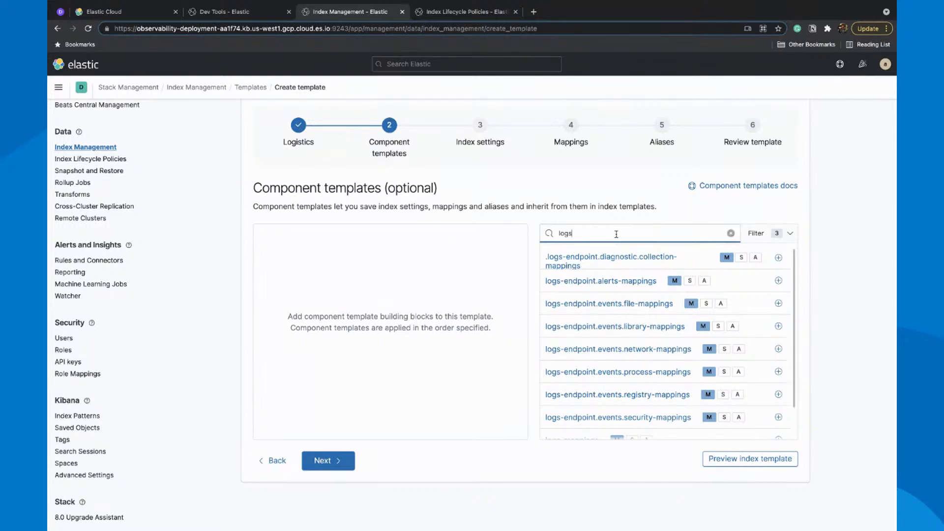
scroll(624, 294, down, 2)
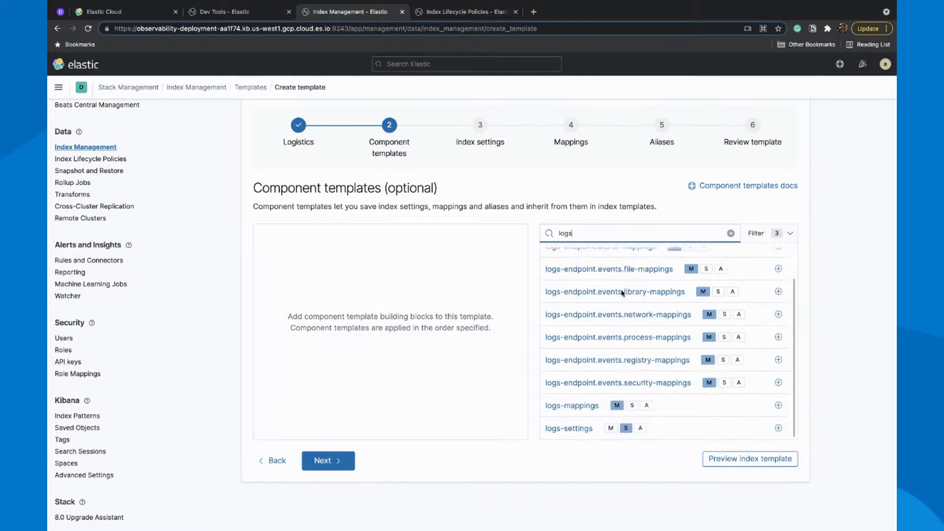
click(778, 405)
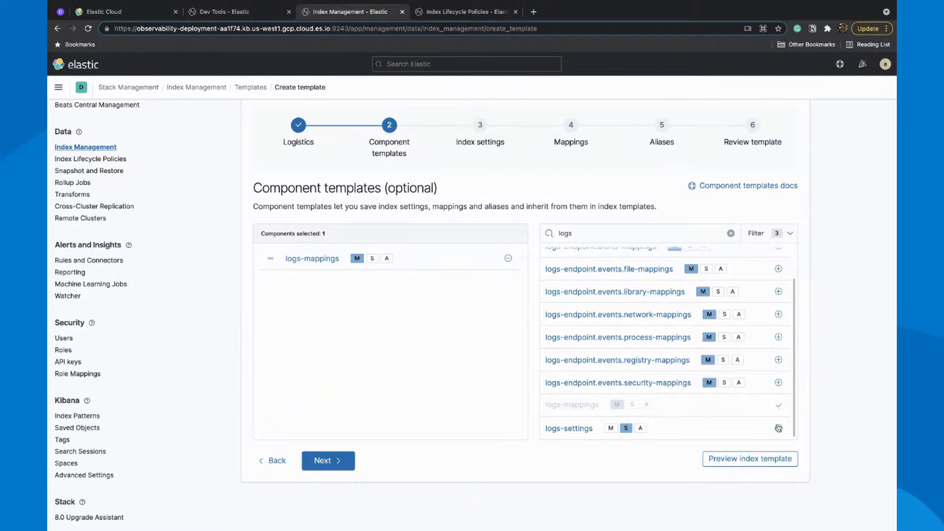
click(778, 427)
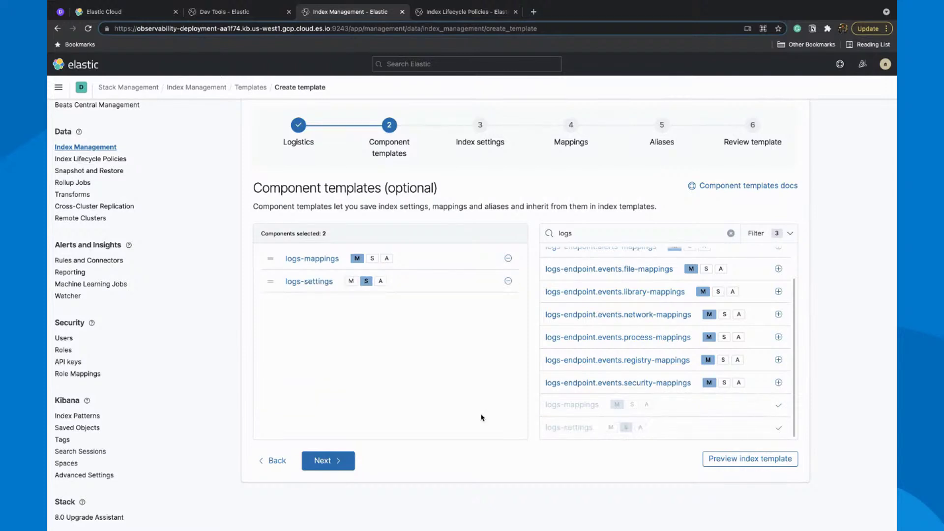
Examine the settings of the selected logs-settings component template and close its details.
click(315, 284)
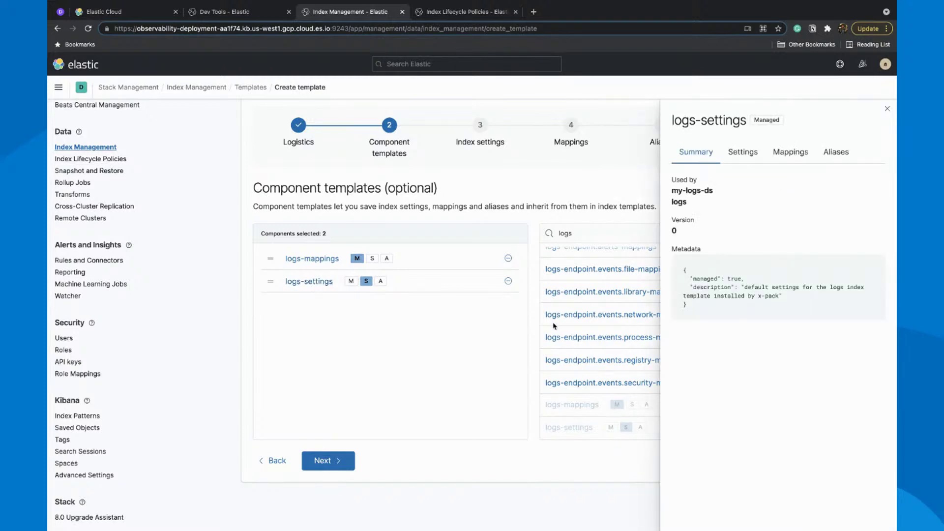
click(742, 152)
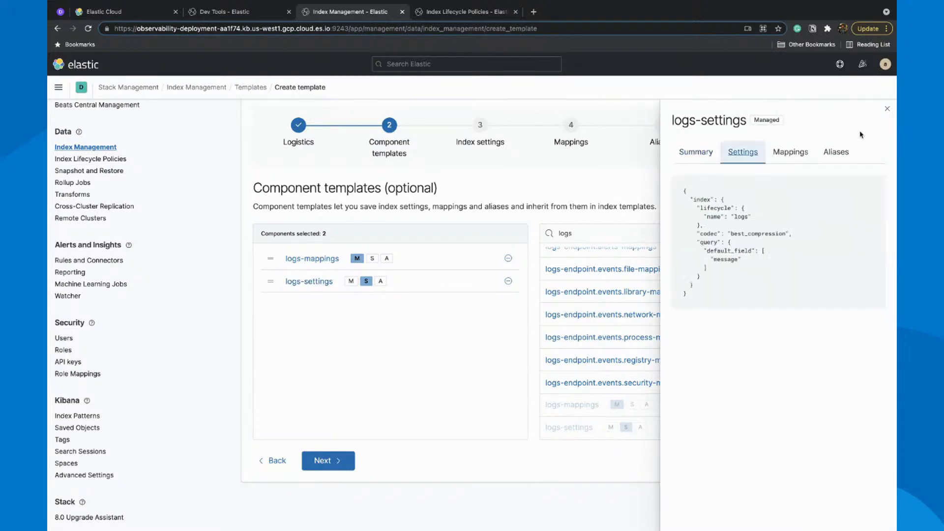
click(888, 110)
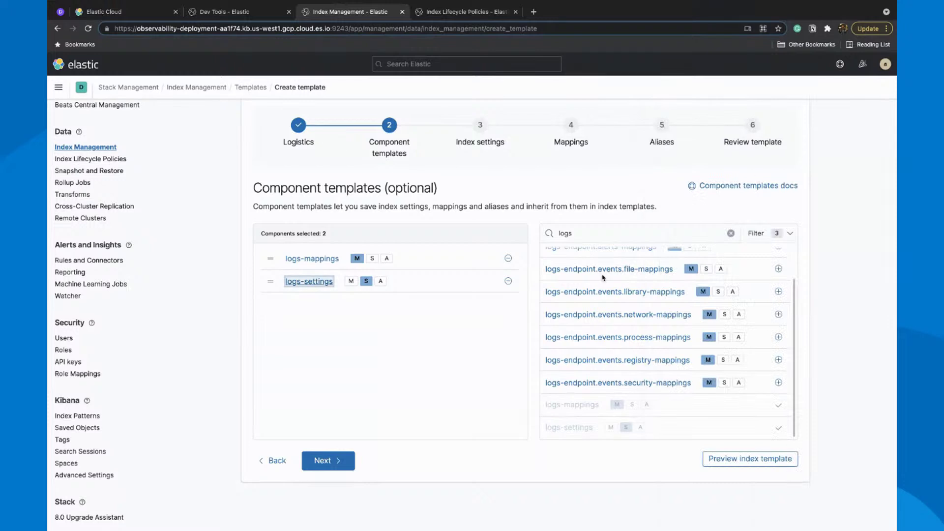
Replace the index settings with JSON specifying lifecycle name my-ilm, a commented-out rollover_alias my-user-logs line and number_of_replicas "2".
click(317, 460)
click(308, 251)
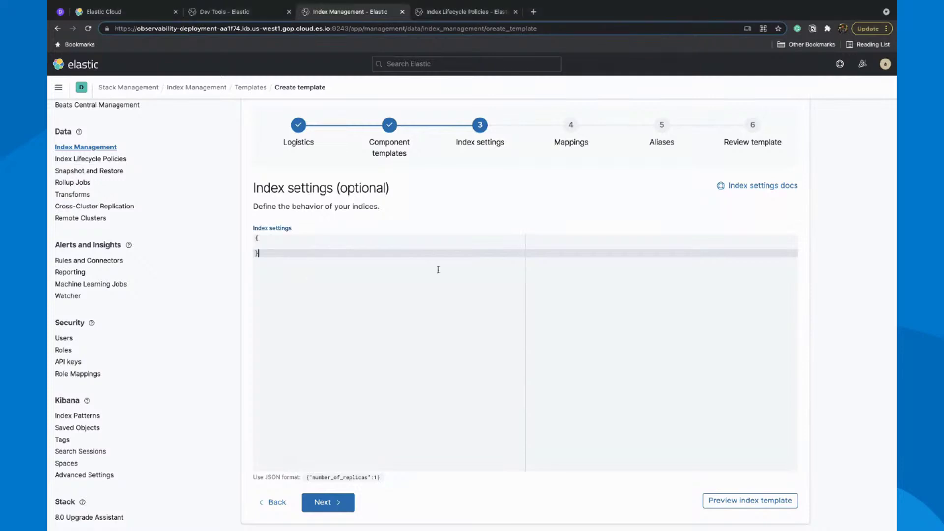
click(264, 232)
key(ctrl+a)
text({   "index": {     "lifecycle": {       "name": "my-ilm",       #"rollover_alias": "my-user-logs"     },     "number_of_replicas": "2"   } })
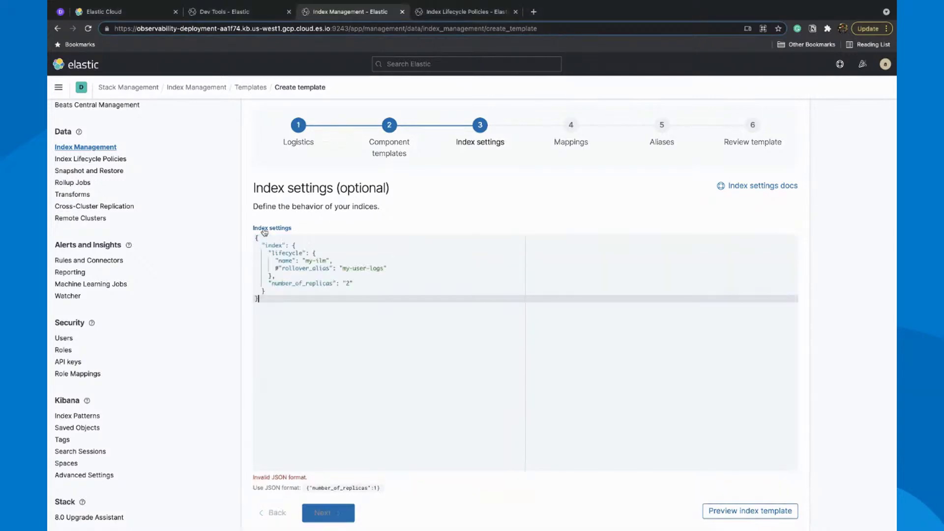
Remove the commented-out rollover_alias line and the trailing comma after "my-ilm" from the index settings JSON.
click(278, 268)
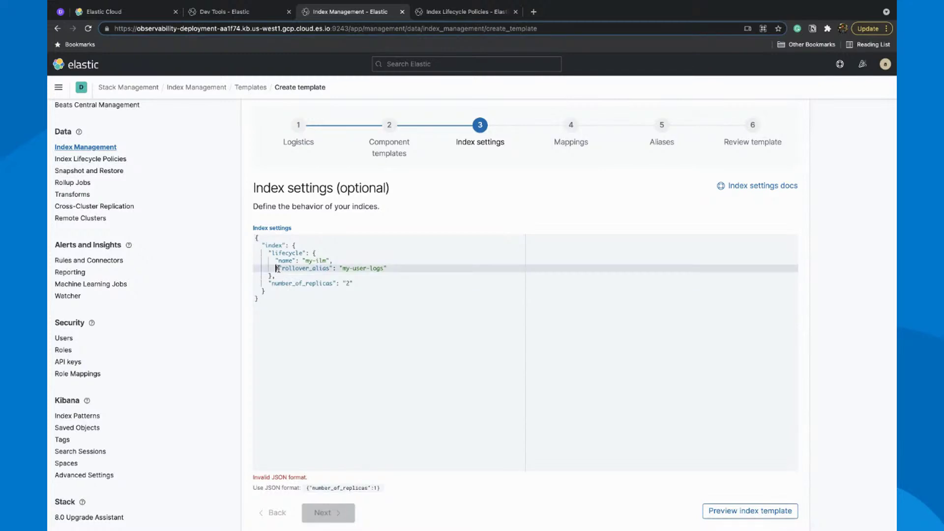
key(shift+End)
key(BackSpace)
key(BackSpace)
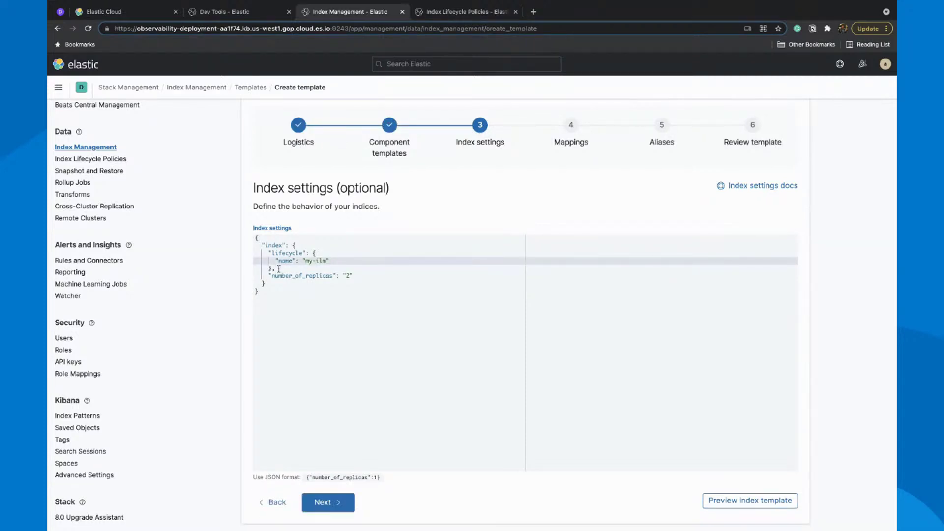
Leave the mappings and aliases empty and create the my-logs index template.
click(328, 503)
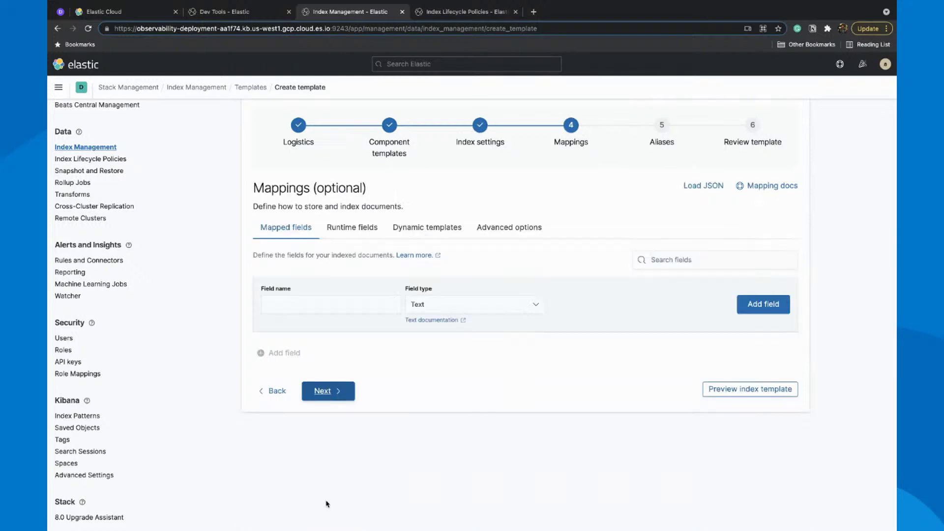
click(318, 392)
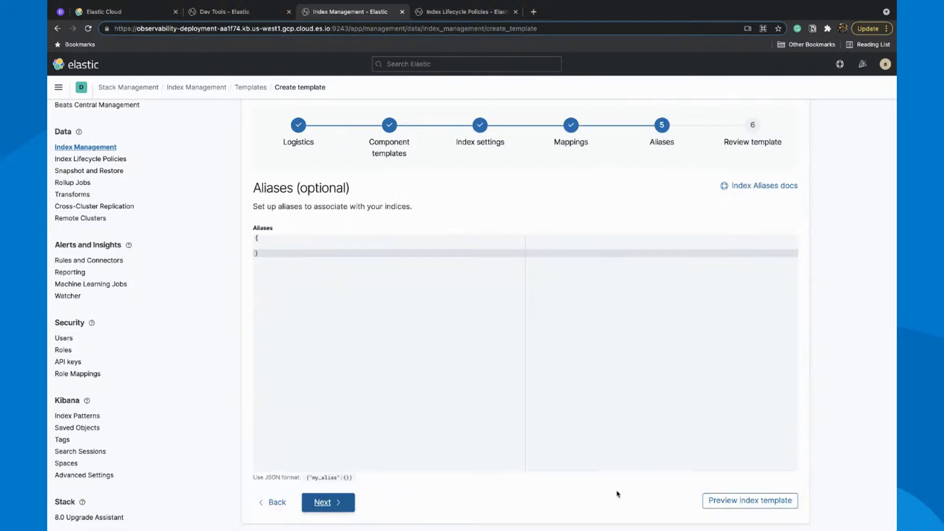
click(333, 503)
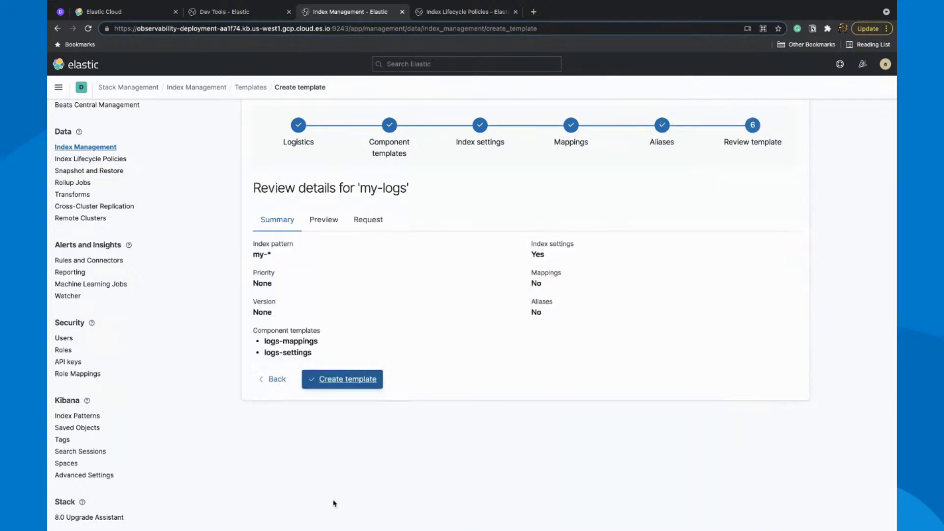
click(346, 387)
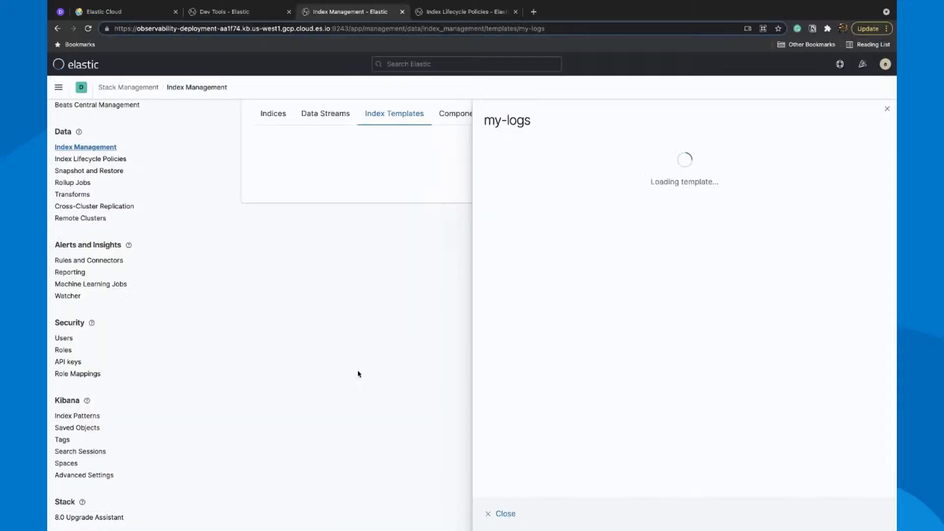
Look over the console's logs template requests and check the my-ilm policy in Index Lifecycle Policies.
click(457, 12)
click(376, 11)
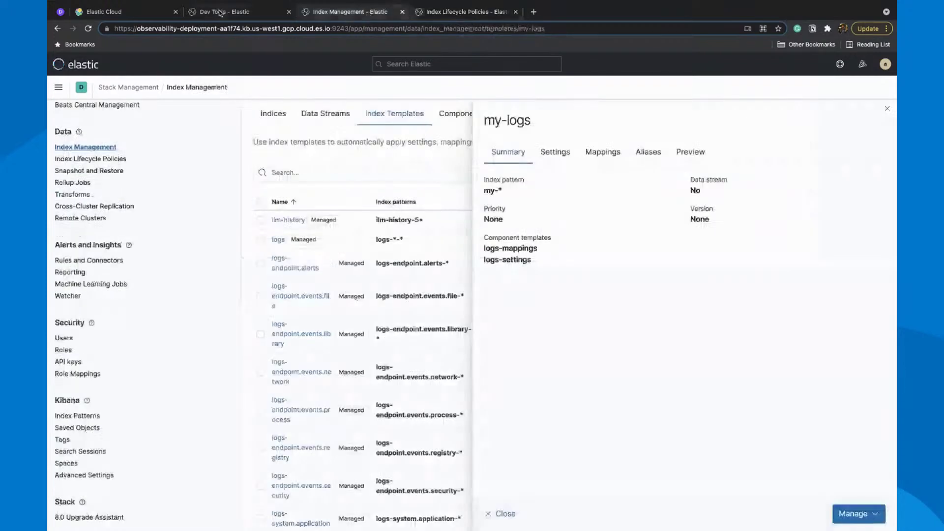
click(218, 14)
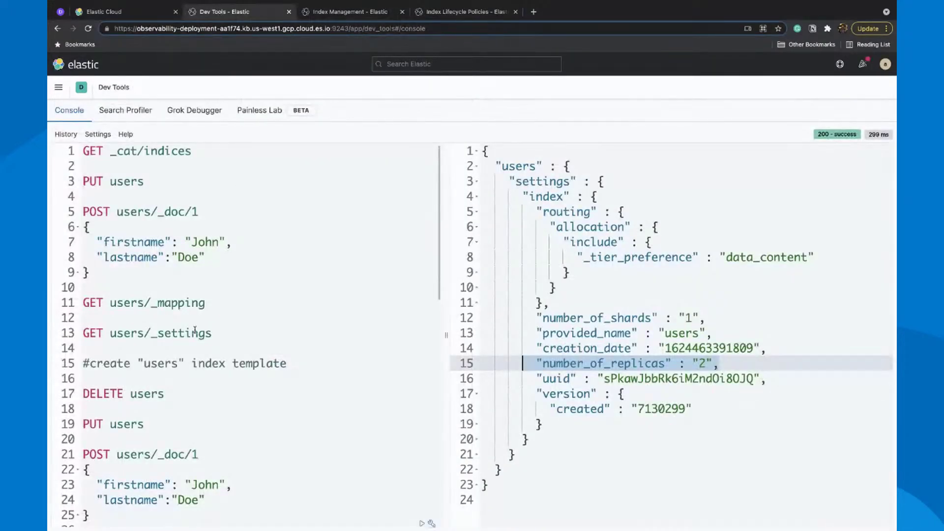
scroll(164, 396, down, 5)
click(197, 413)
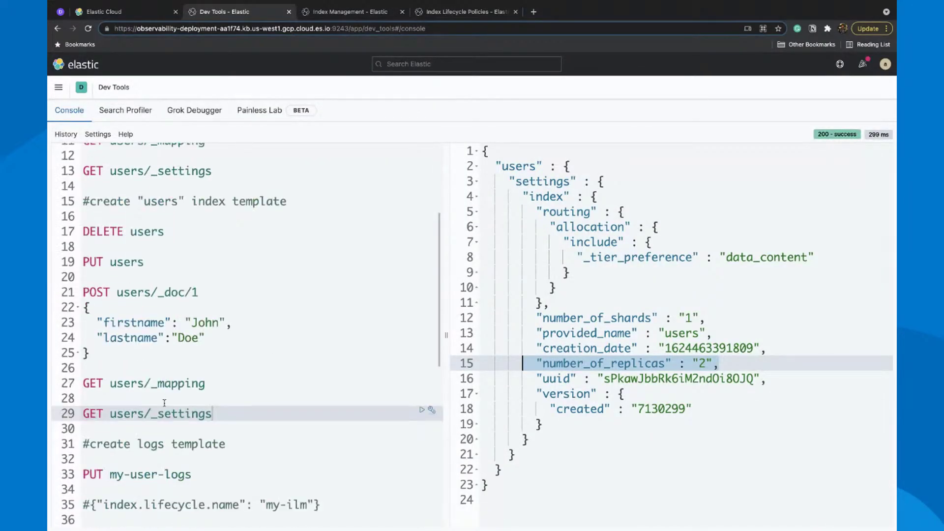
click(439, 14)
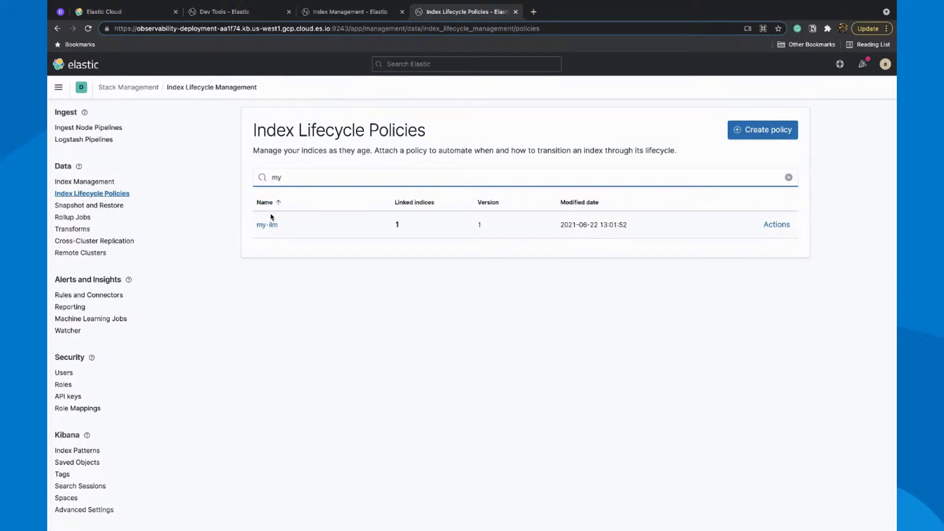
Back in Dev Tools, run PUT my-user-logs to create the index and POST my-user-logs/_doc/1 to index the sample ERROR log document.
click(244, 16)
scroll(228, 337, down, 5)
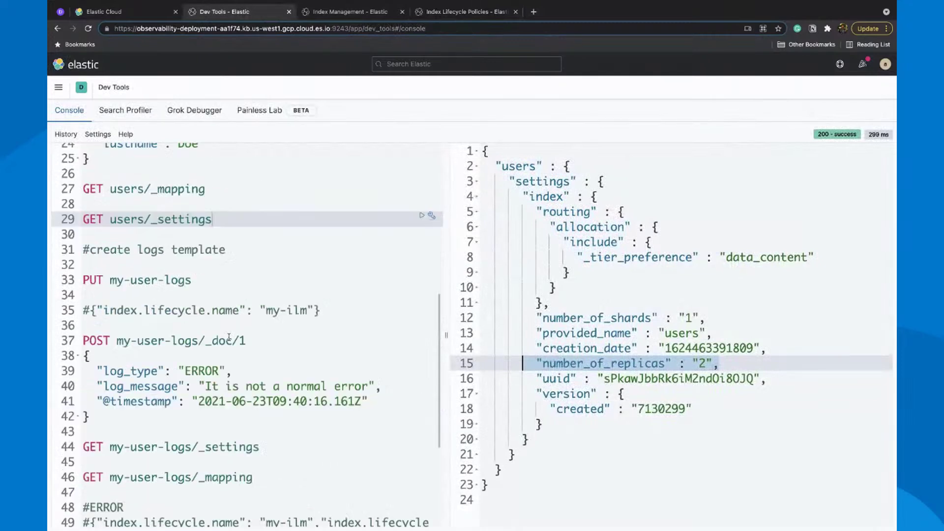
click(202, 278)
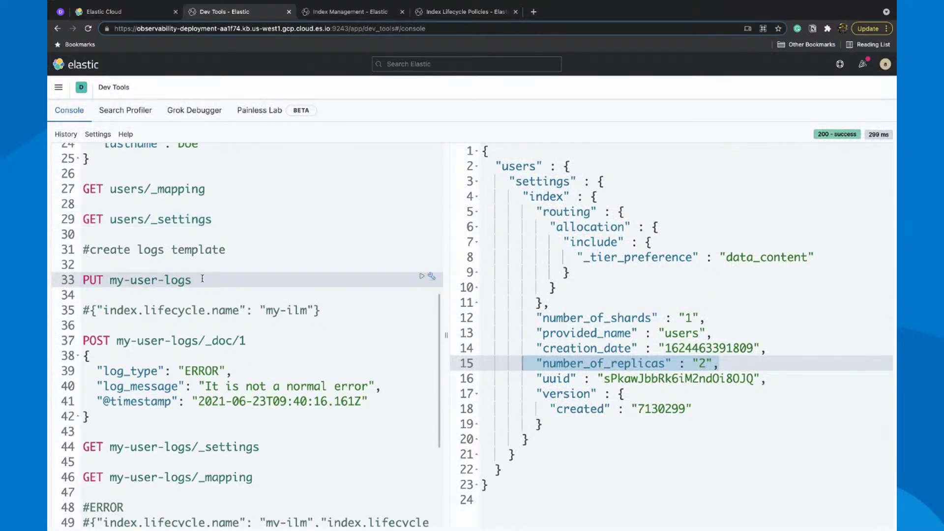
key(super+Return)
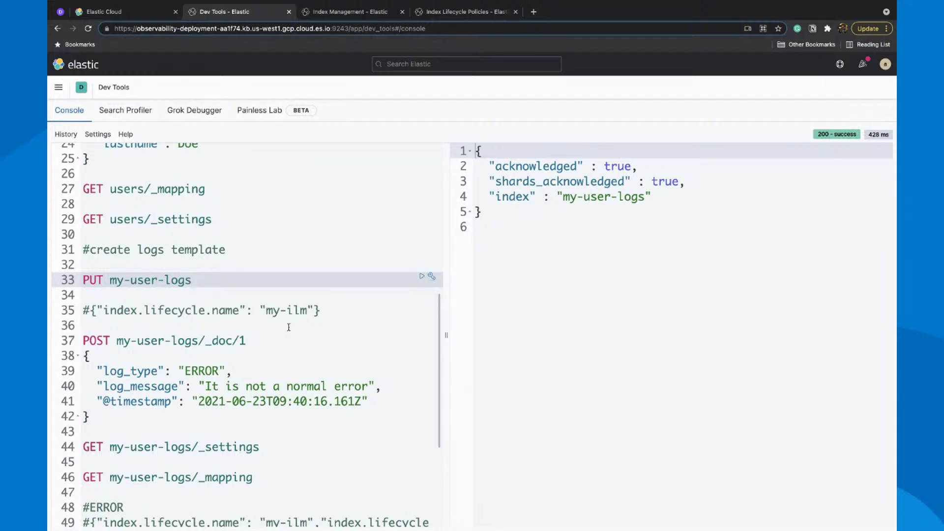
click(251, 341)
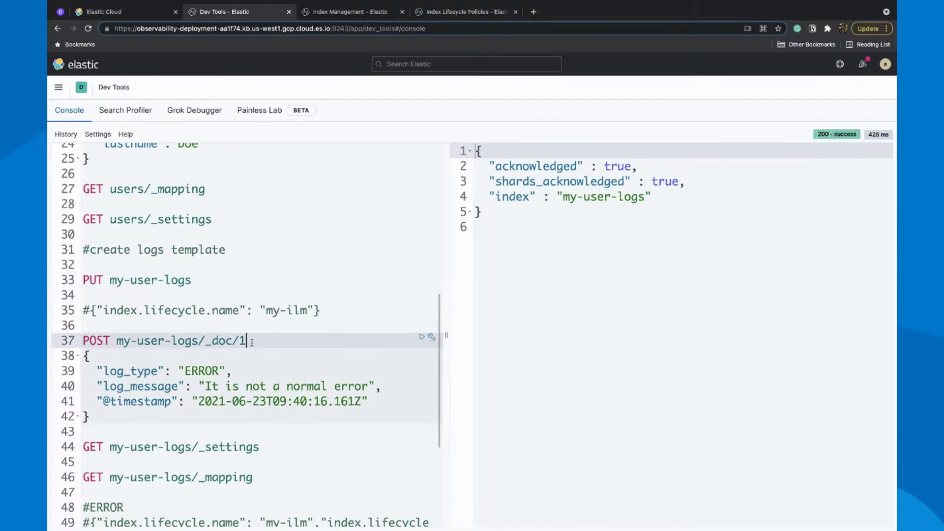
key(ctrl+Return)
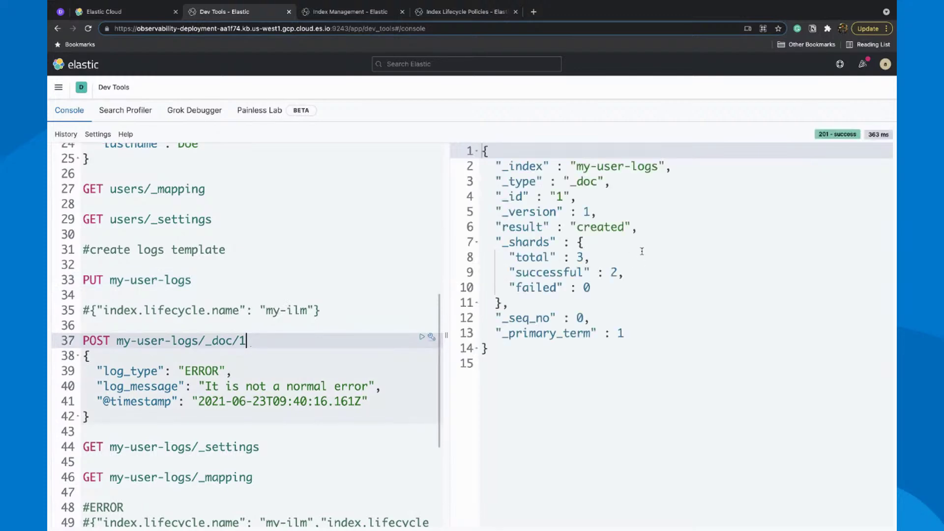
Retrieve the new index's settings with GET my-user-logs/_settings and examine the codec line.
scroll(319, 360, down, 3)
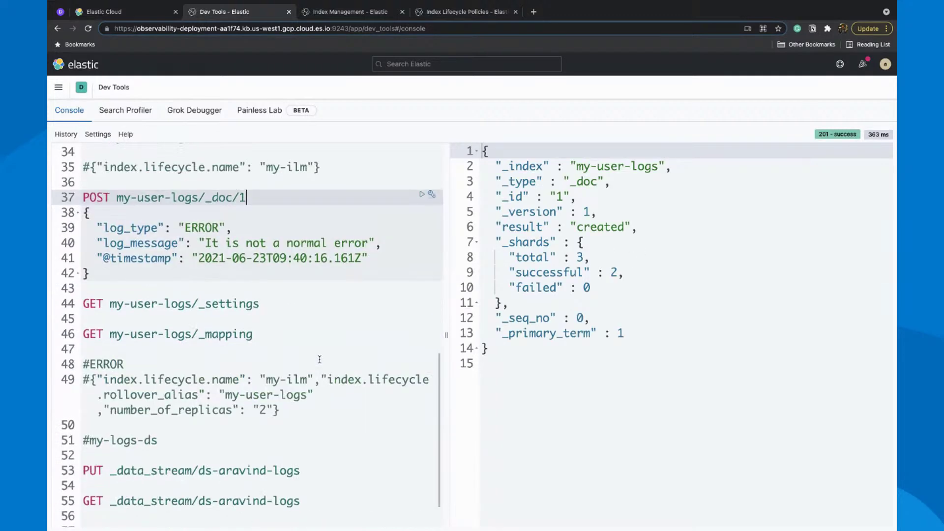
click(289, 303)
key(ctrl+Return)
scroll(576, 327, down, 2)
scroll(576, 327, up, 1)
scroll(570, 320, down, 2)
scroll(565, 312, up, 4)
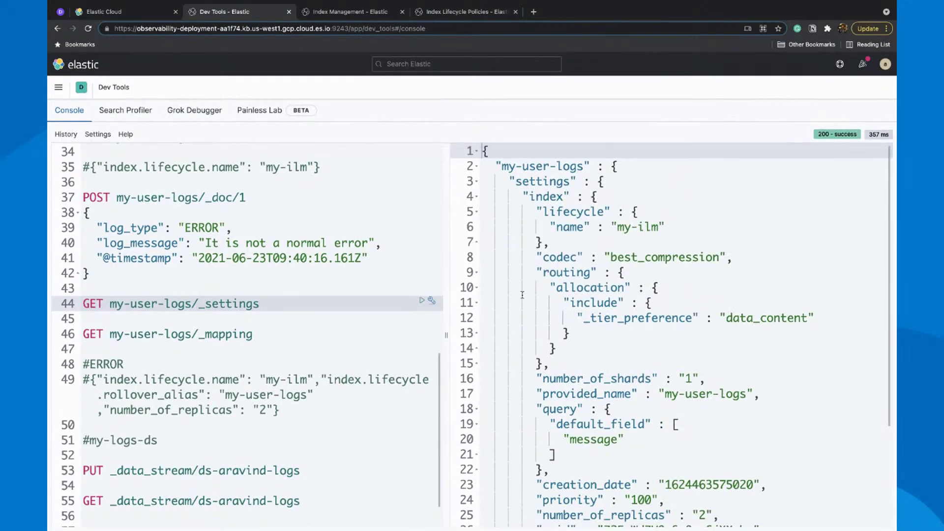
drag(537, 256, 743, 251)
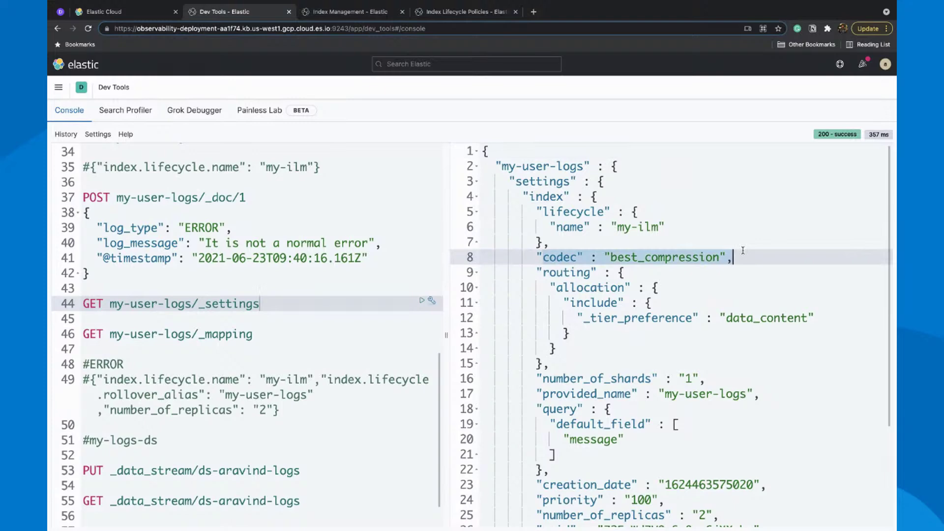
Retrieve the new index's mappings with GET my-user-logs/_mapping and examine the dynamic templates and properties.
click(361, 330)
key(ctrl+Return)
scroll(693, 314, down, 10)
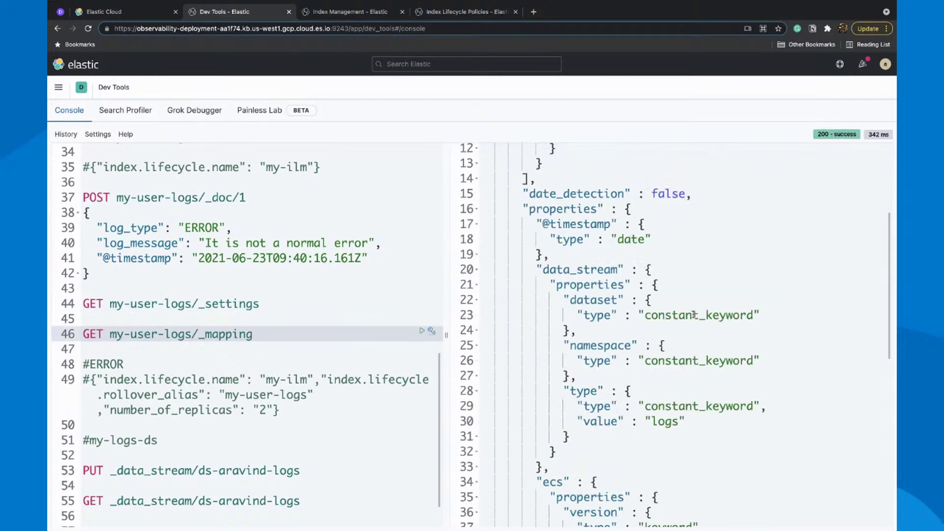
scroll(693, 314, up, 10)
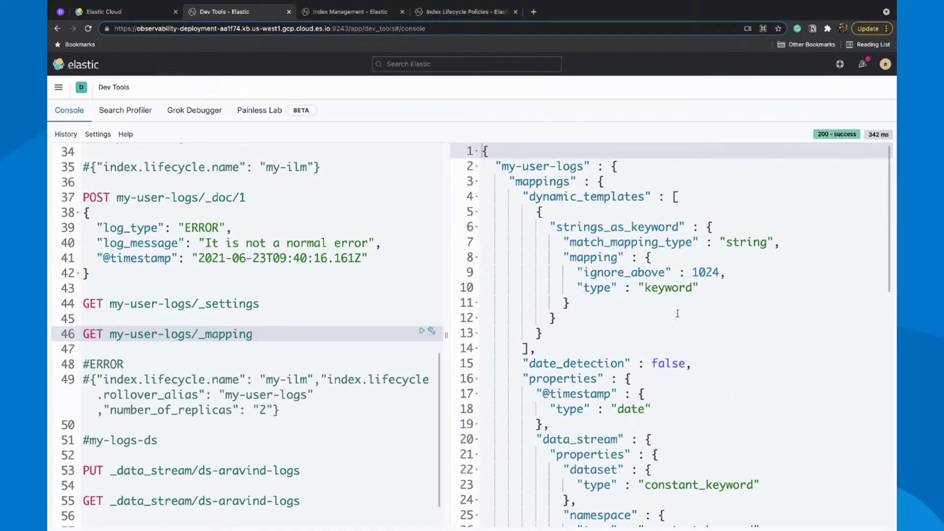
In Index Management, close the my-logs template details and filter the indices list to those with lifecycle errors.
click(350, 14)
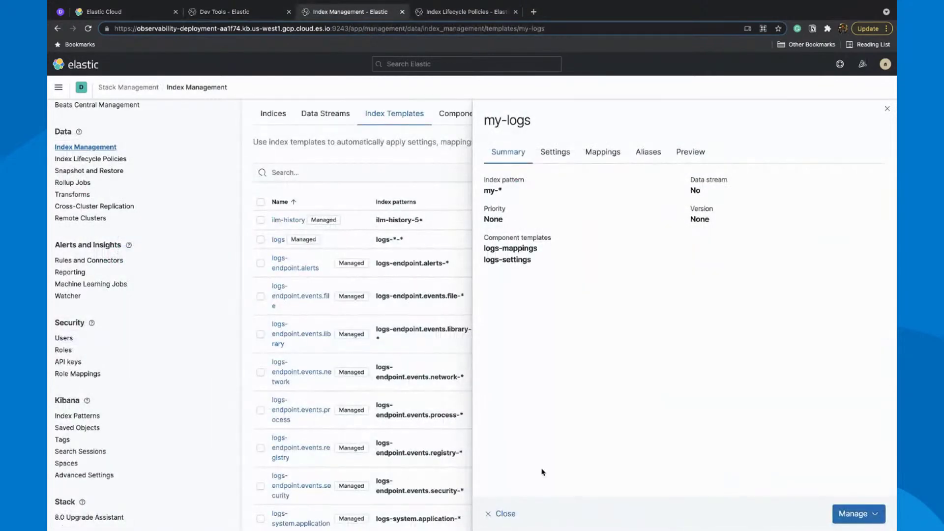
click(505, 522)
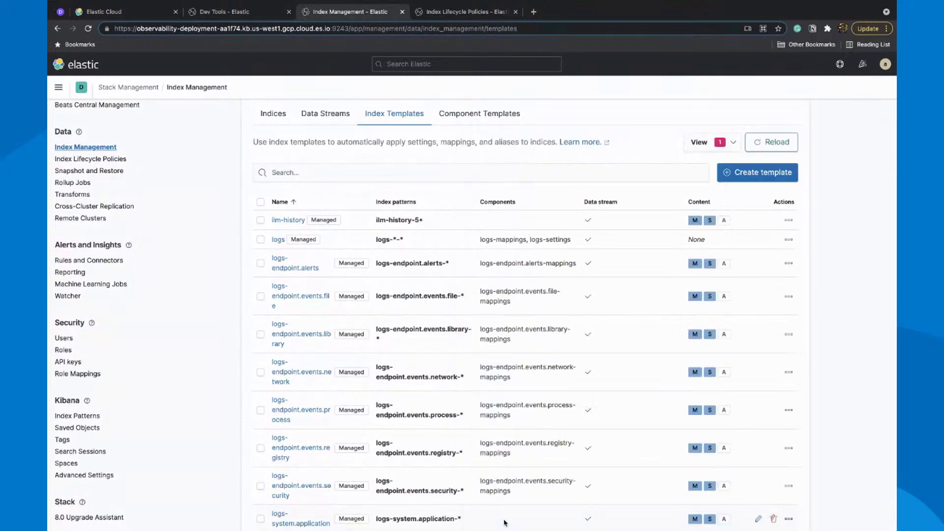
click(270, 113)
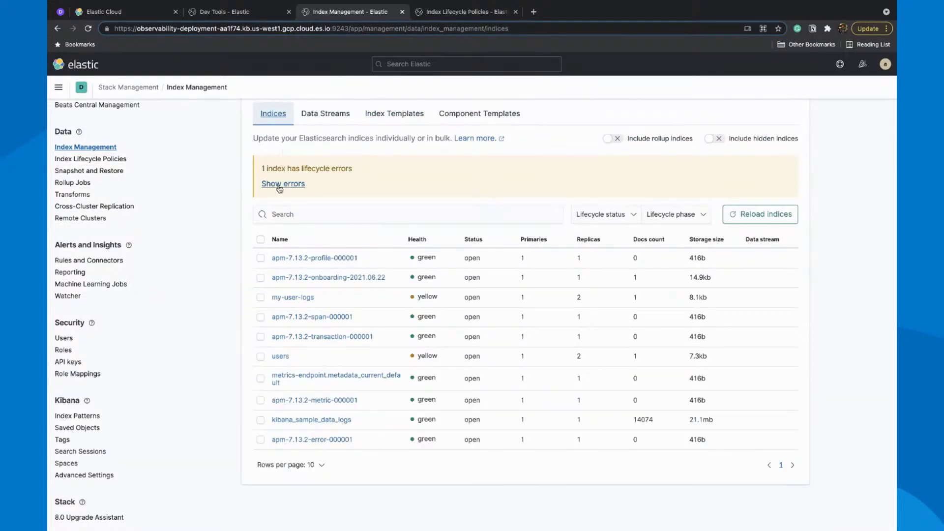
click(280, 186)
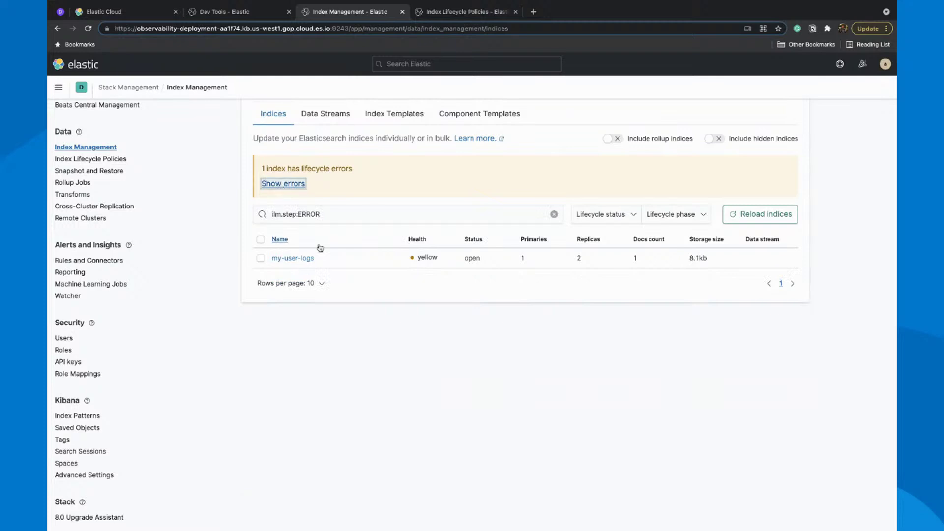
Open the my-user-logs index details and examine its lifecycle error and stack trace.
click(296, 259)
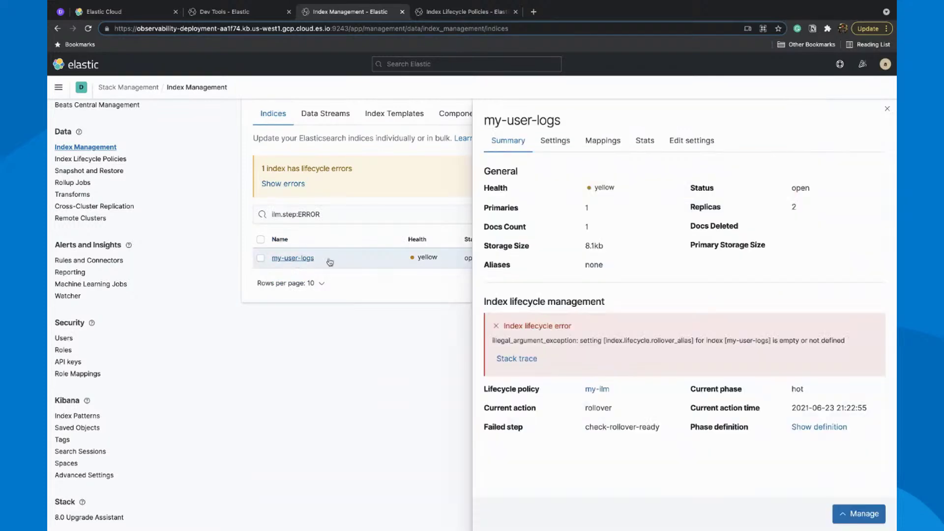
click(515, 362)
scroll(570, 394, right, 5)
scroll(570, 393, left, 5)
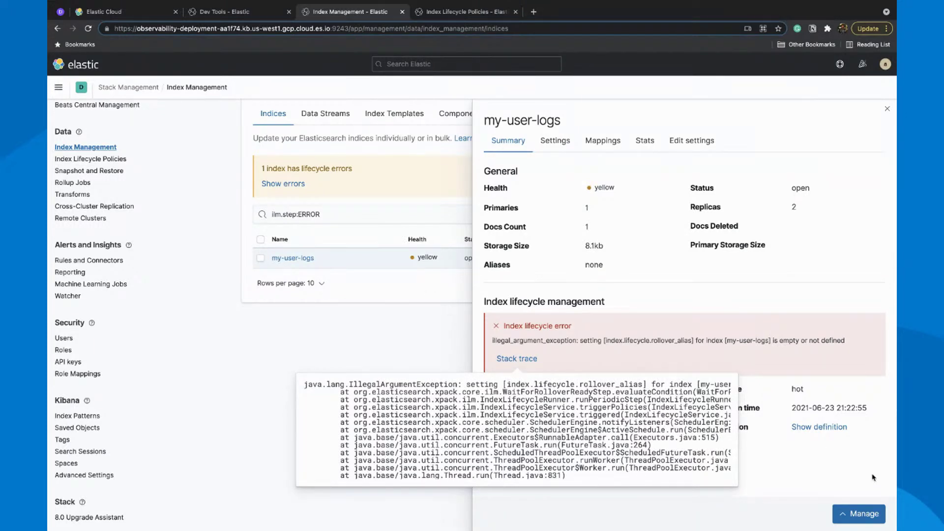
click(850, 515)
click(845, 515)
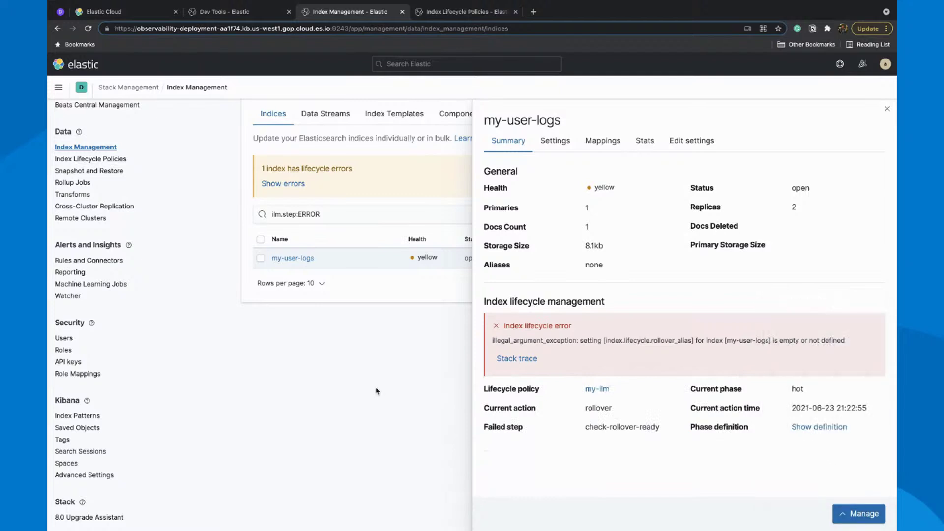
Find the my-logs index template by searching for my and open its index settings for editing.
click(391, 116)
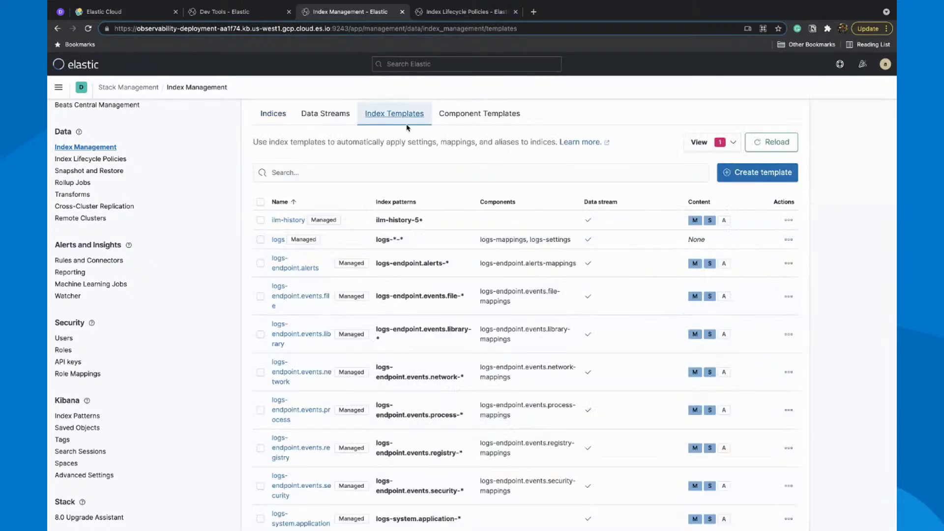
click(312, 176)
text(my)
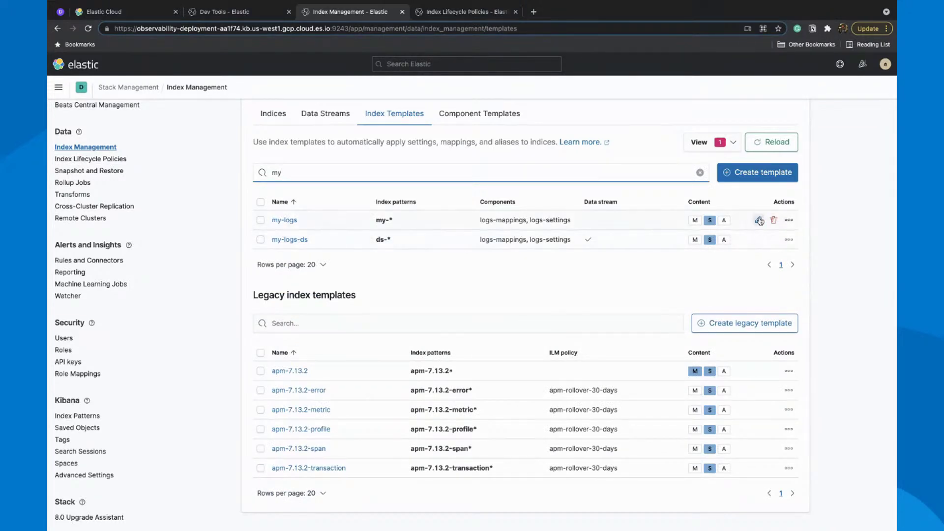
click(758, 220)
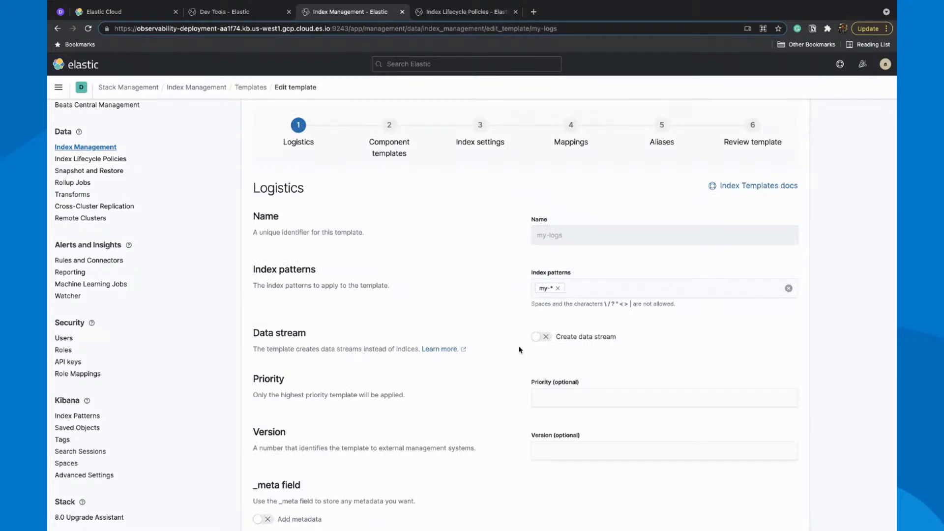
click(389, 148)
click(480, 141)
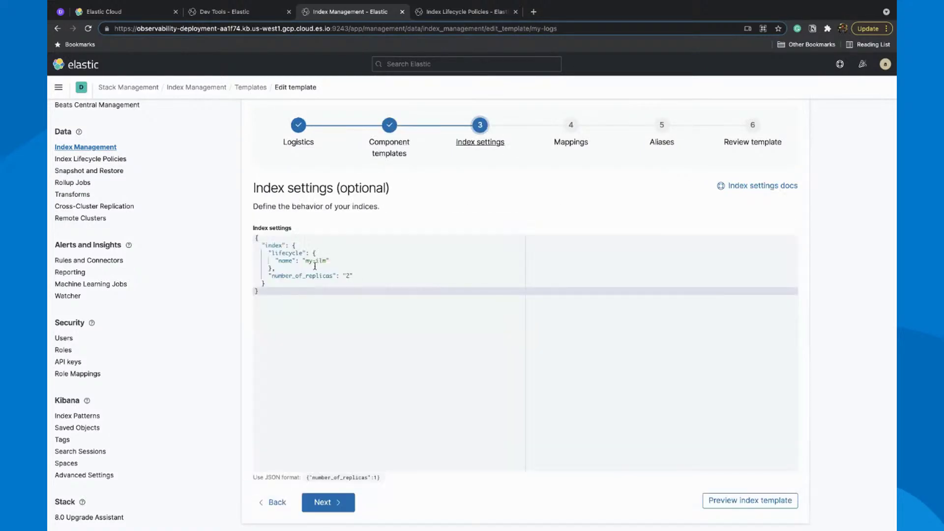
Replace the index settings JSON with lifecycle name my-ilm, rollover_alias my-user-logs and number_of_replicas 2.
click(335, 262)
drag(295, 290, 253, 238)
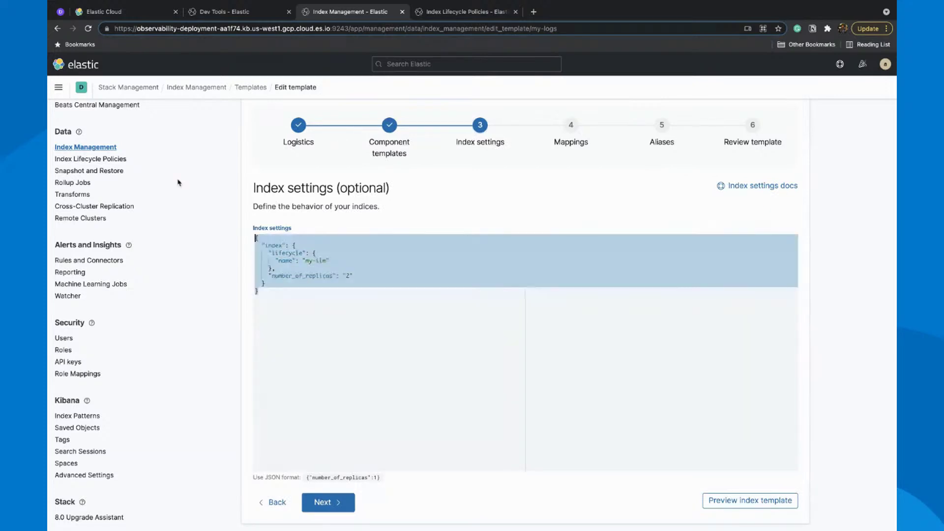
text({   "index": {     "lifecycle": {       "name": "my-ilm",       #"rollover_alias": "my-user-logs"     },     "number_of_replicas": "2"   } })
click(279, 269)
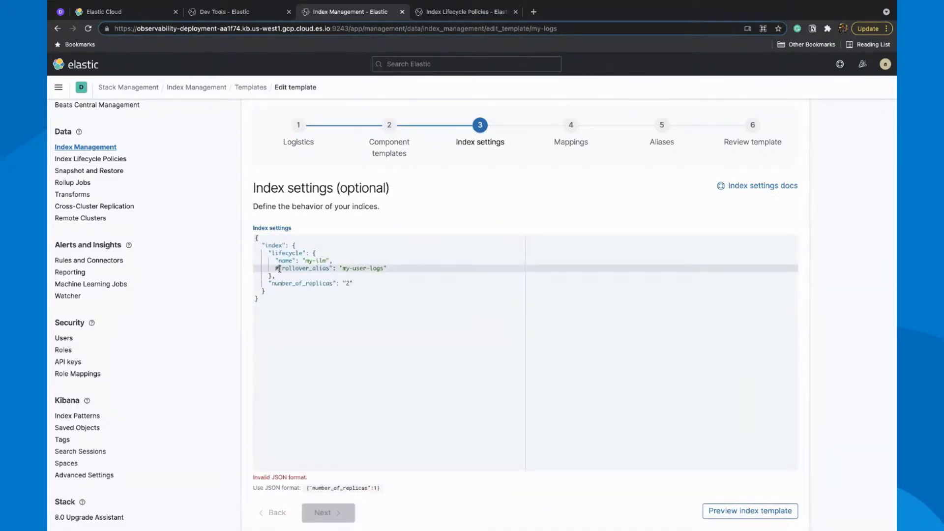
key(BackSpace)
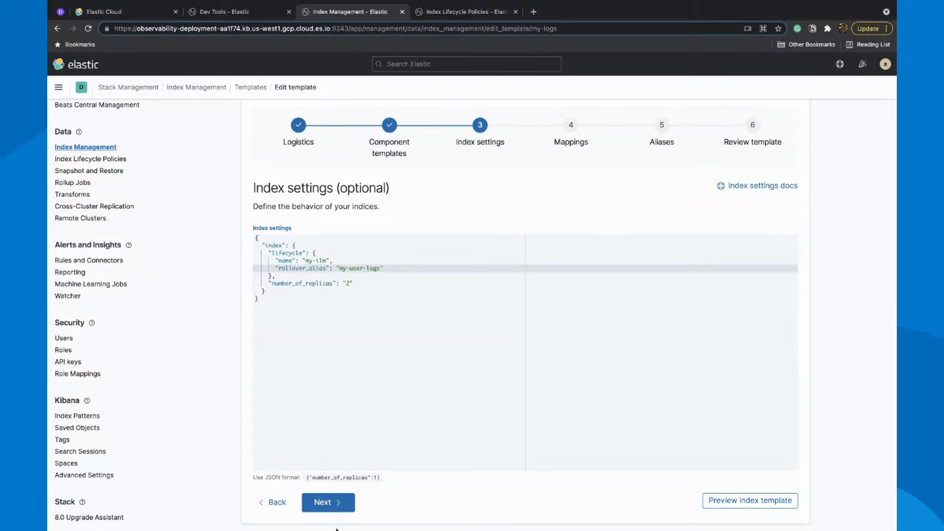
Preview the final my-logs template in the review stage, save the template and close its details.
click(323, 502)
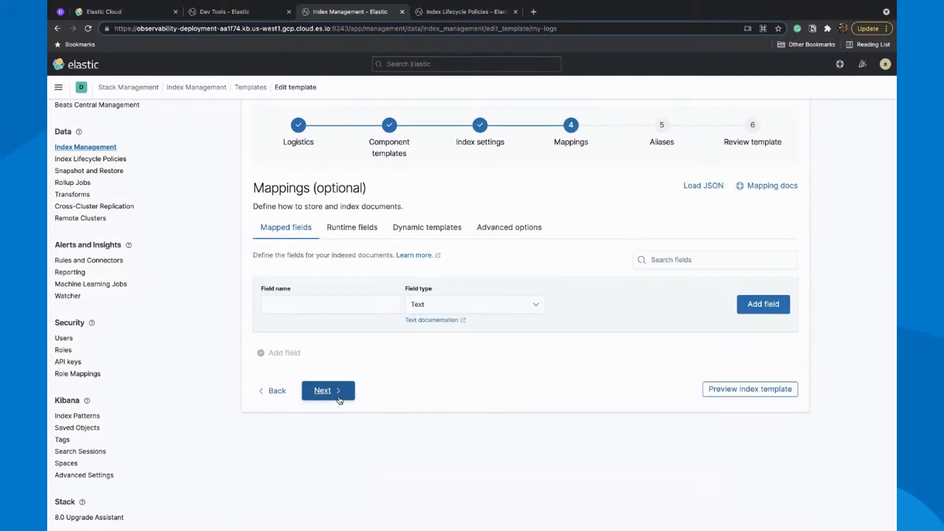
click(745, 145)
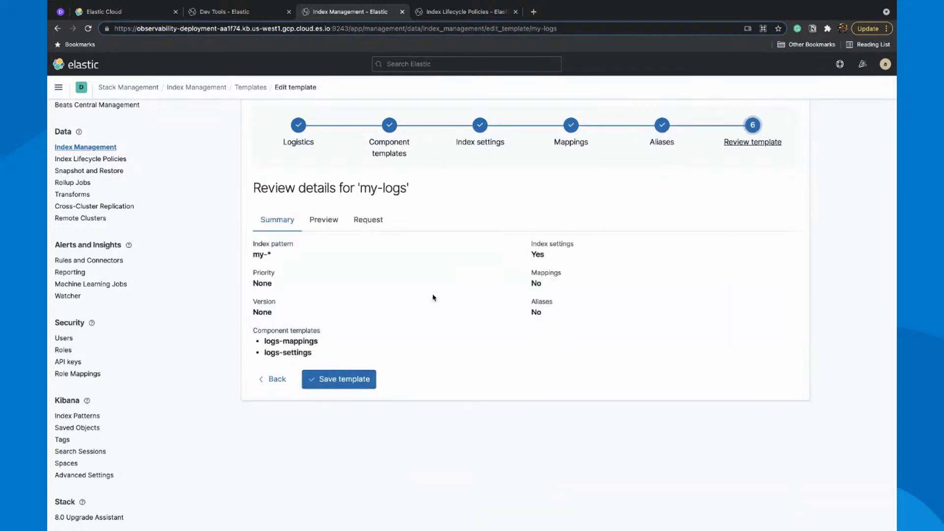
click(328, 221)
scroll(386, 342, down, 10)
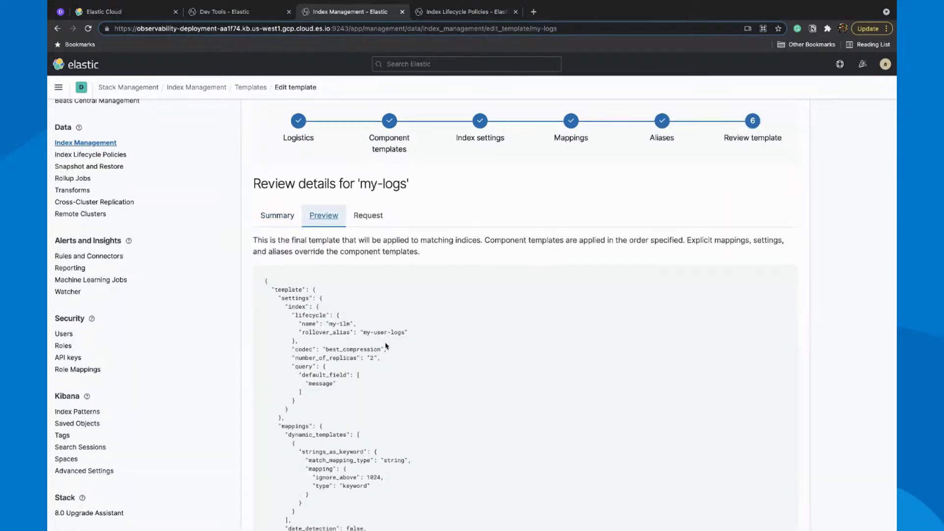
click(344, 502)
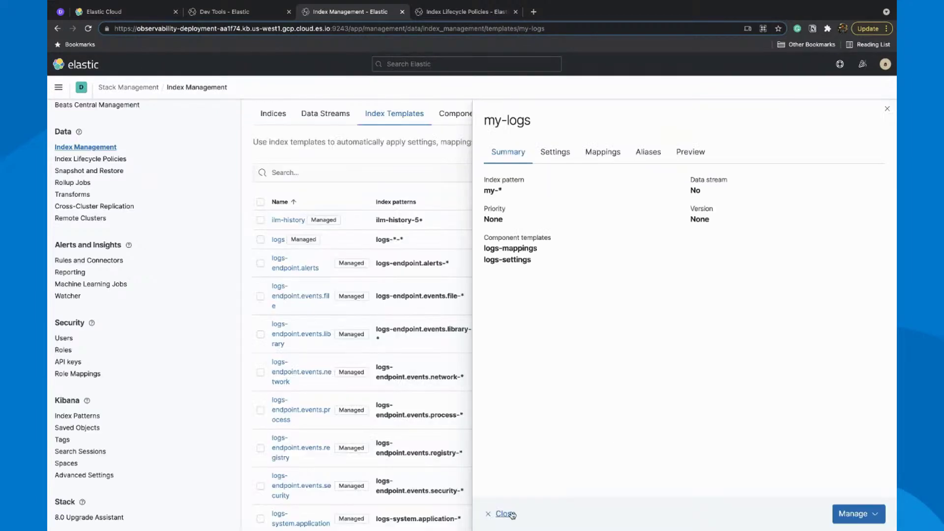
click(511, 515)
Check the available policy options for my-ilm in Index Lifecycle Policies and open the policy.
click(462, 15)
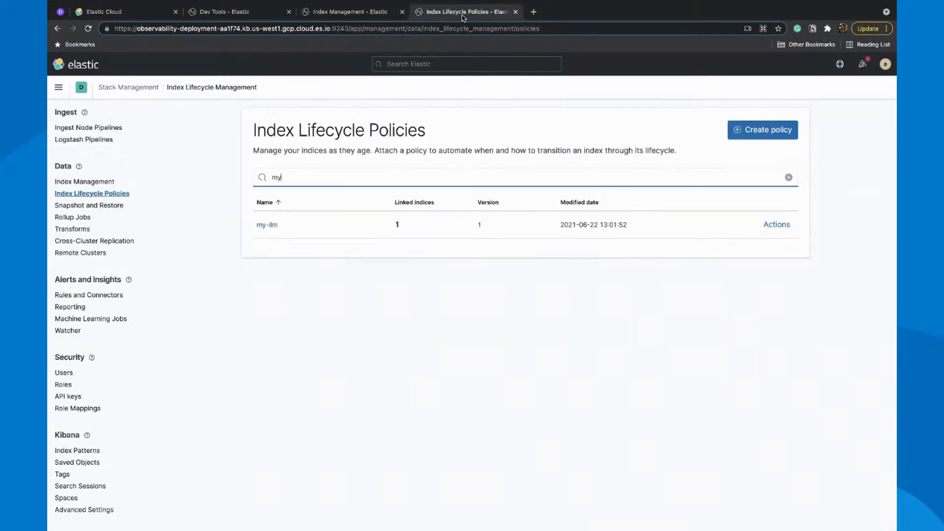
click(780, 225)
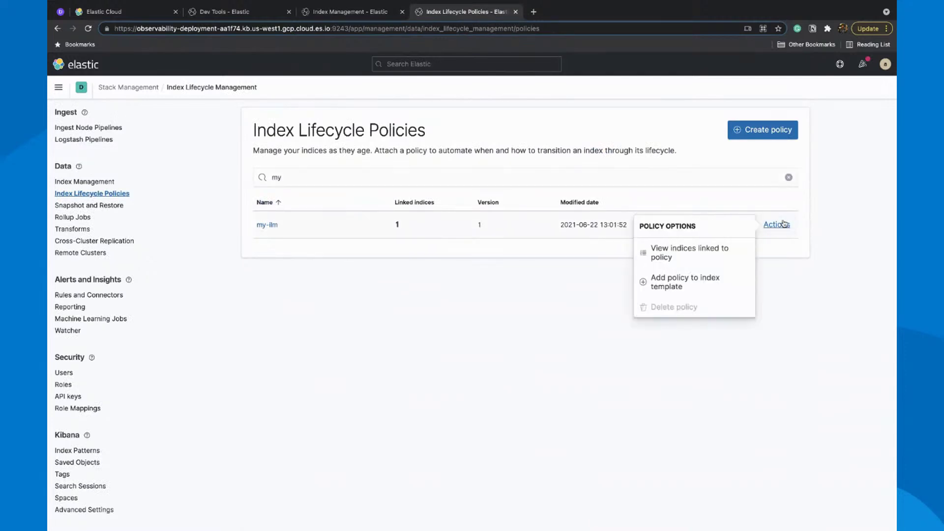
click(264, 226)
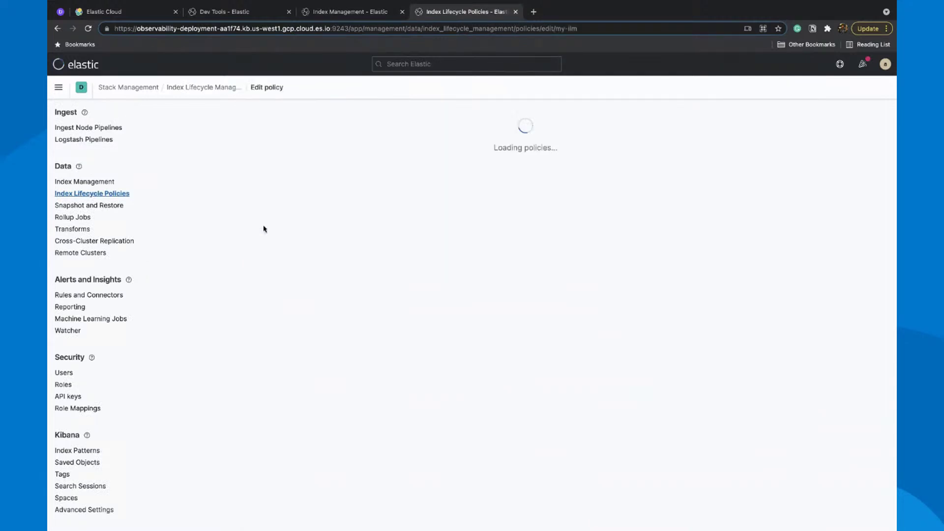
Return to the indices in Index Management and retry the lifecycle step for my-user-logs.
click(352, 12)
click(272, 113)
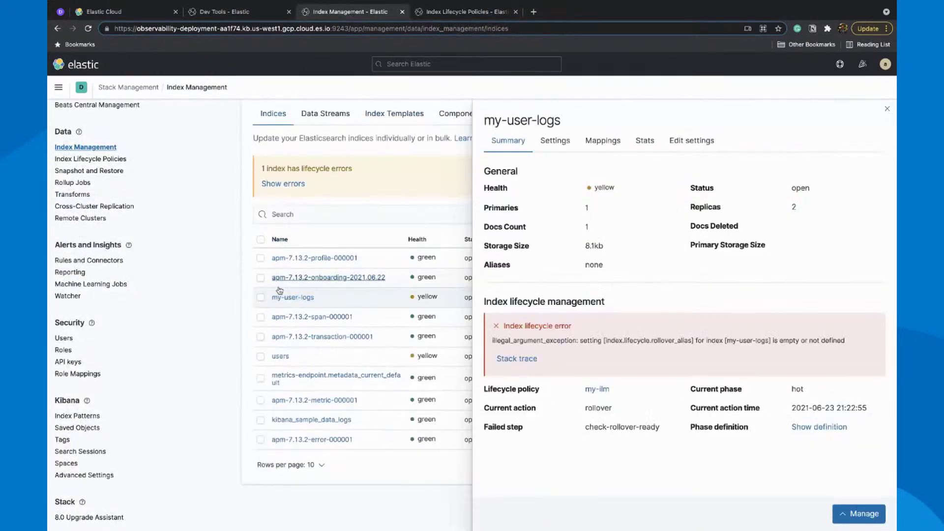
click(864, 516)
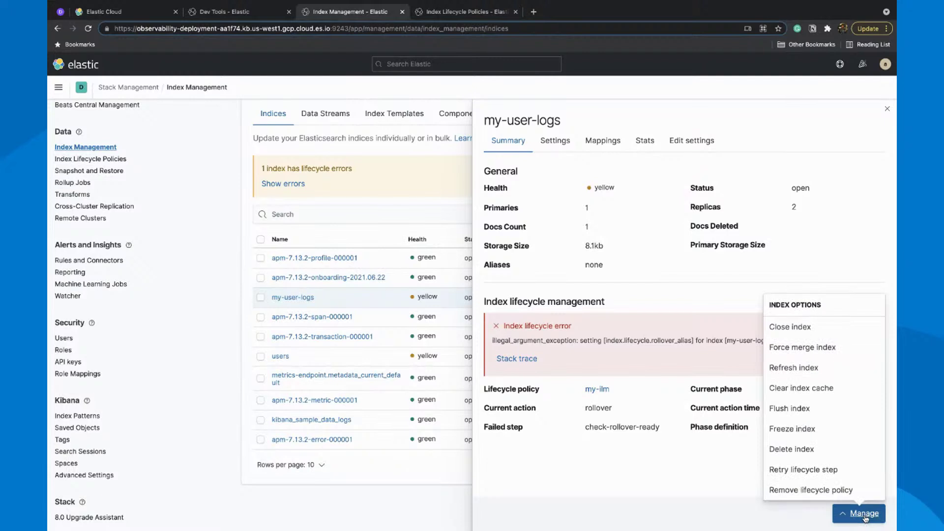
click(835, 469)
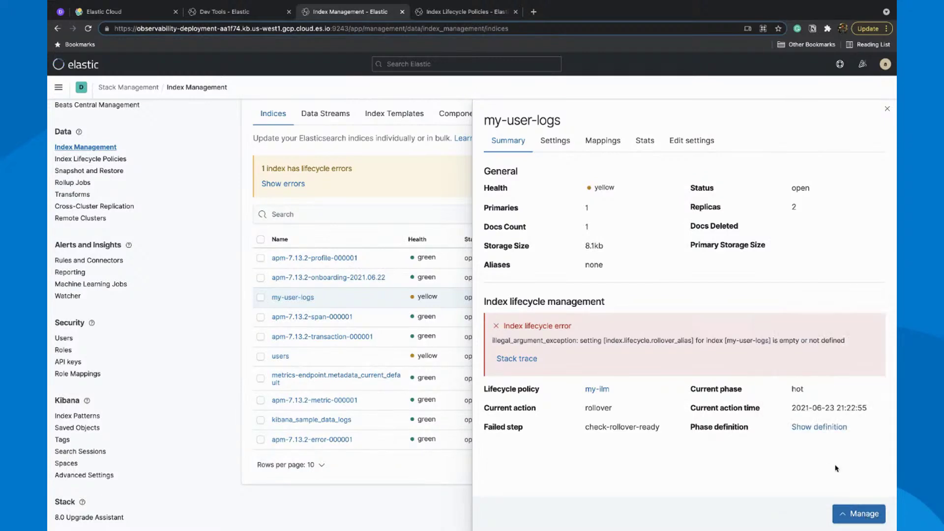
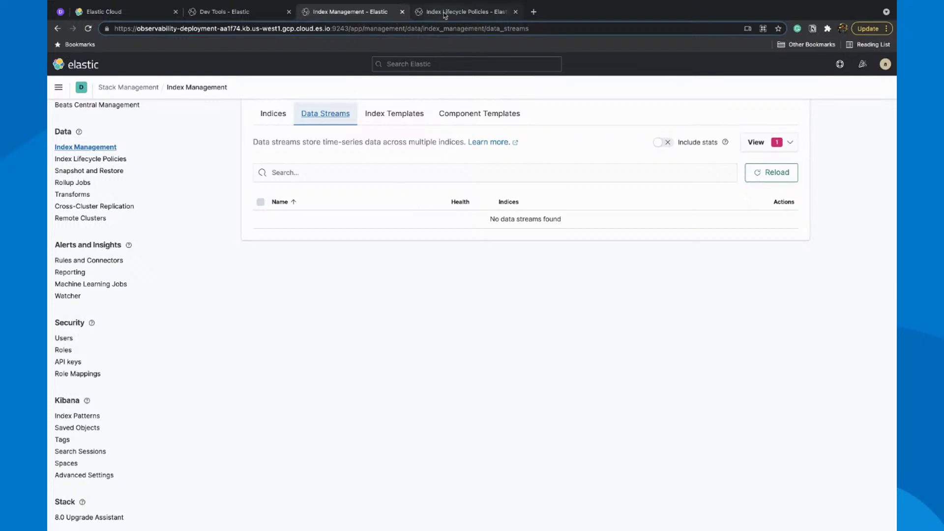
Look over the my-logs-ds note and the data stream requests in the Dev Tools console.
click(215, 11)
scroll(167, 406, down, 1)
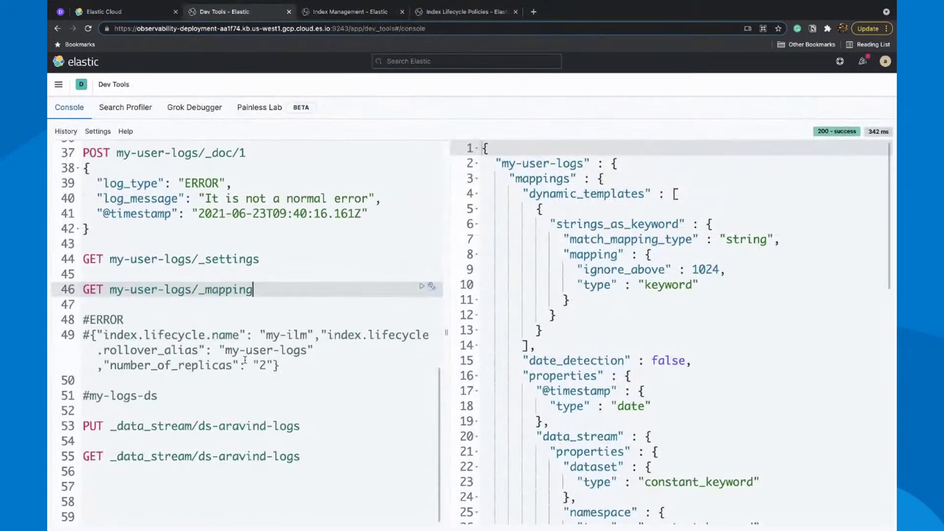
click(166, 406)
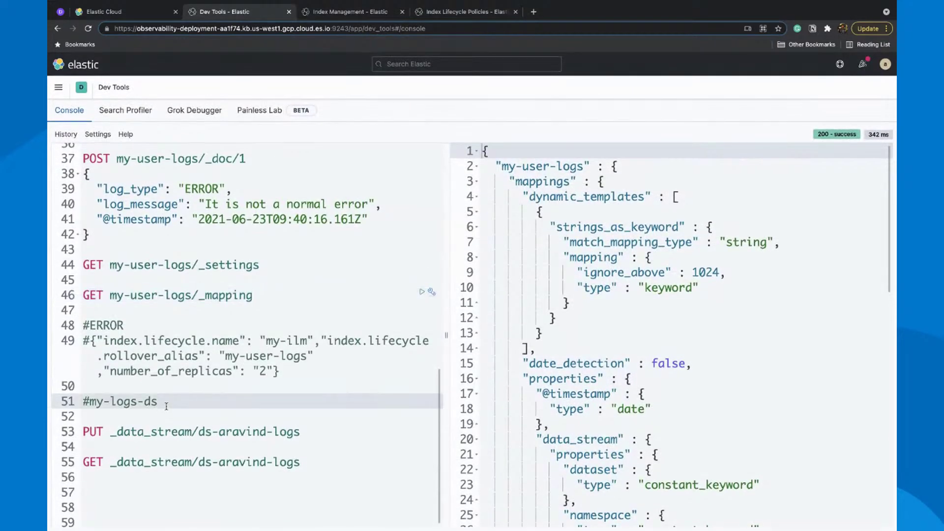
Back in Index Management, check the lifecycle details of the my-user-logs index and close them.
click(350, 12)
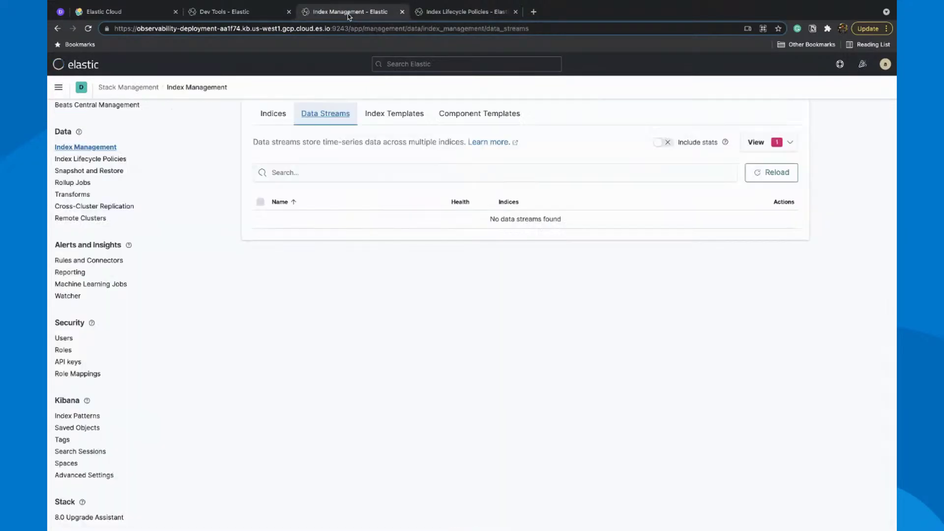
click(269, 115)
click(292, 247)
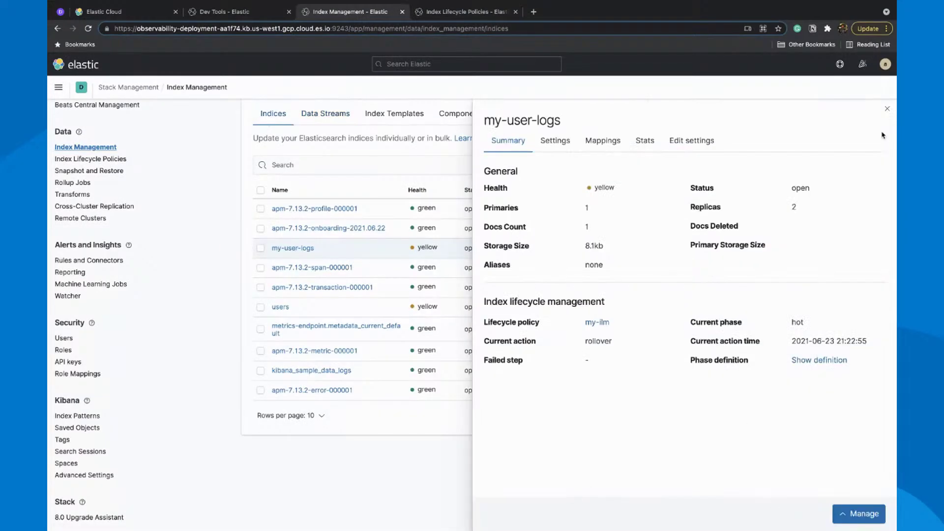
click(887, 109)
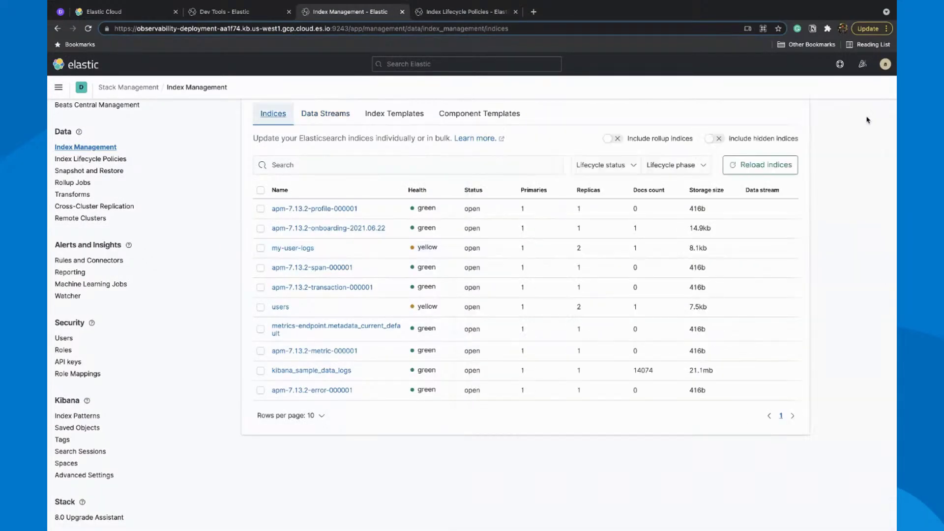
Start a new index template named my-logs-ds with the index pattern ds-*.
scroll(401, 162, up, 2)
click(394, 160)
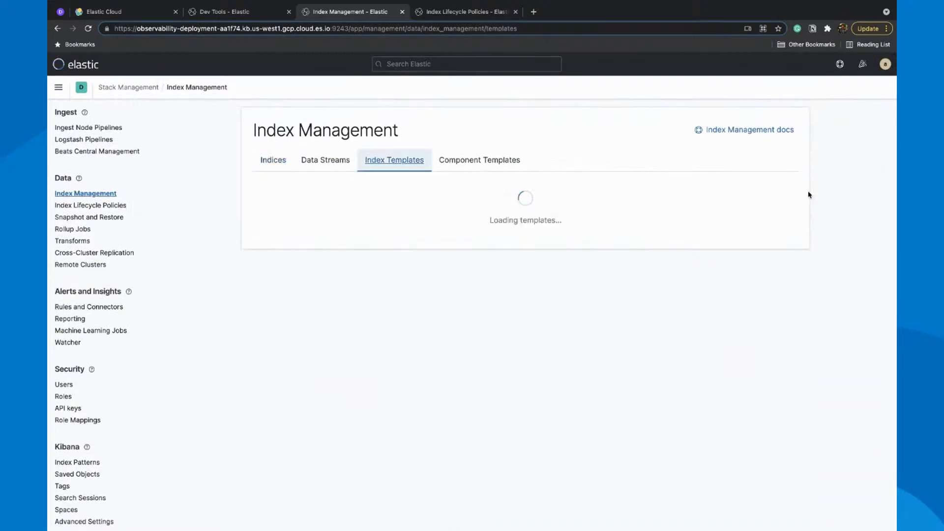
click(758, 219)
click(573, 276)
text(my-logs-ds)
key(Tab)
text(ds)
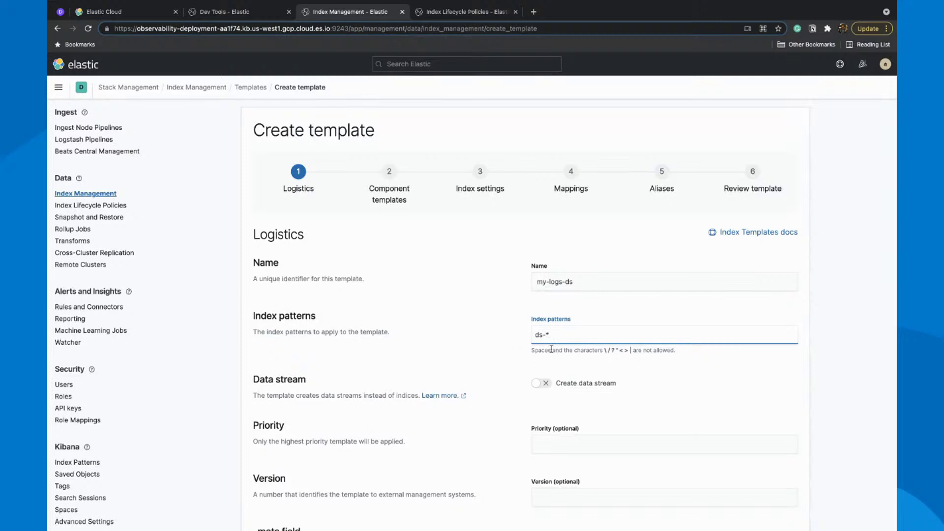
Replace the ds prefix in the index pattern with a first name, keeping the -* ending, and enable data stream creation.
double_click(540, 334)
key(BackSpace)
text(aravind)
click(542, 384)
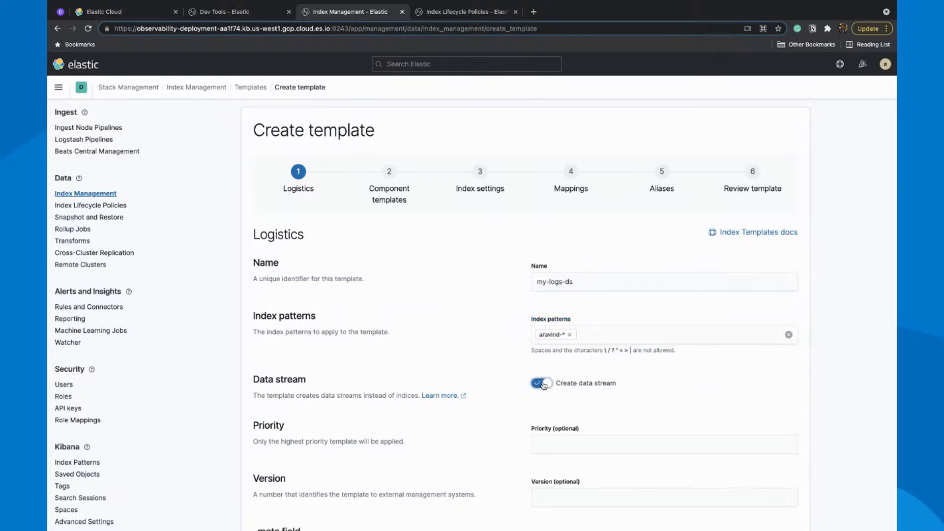
Search the component templates for logs and add logs-mappings and logs-settings to the index template.
scroll(443, 418, down, 2)
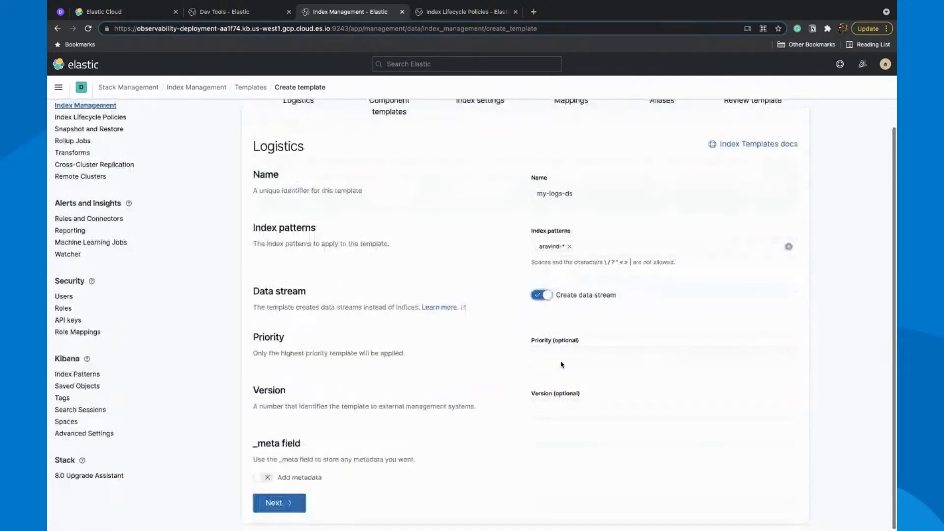
click(279, 502)
click(603, 242)
text(log)
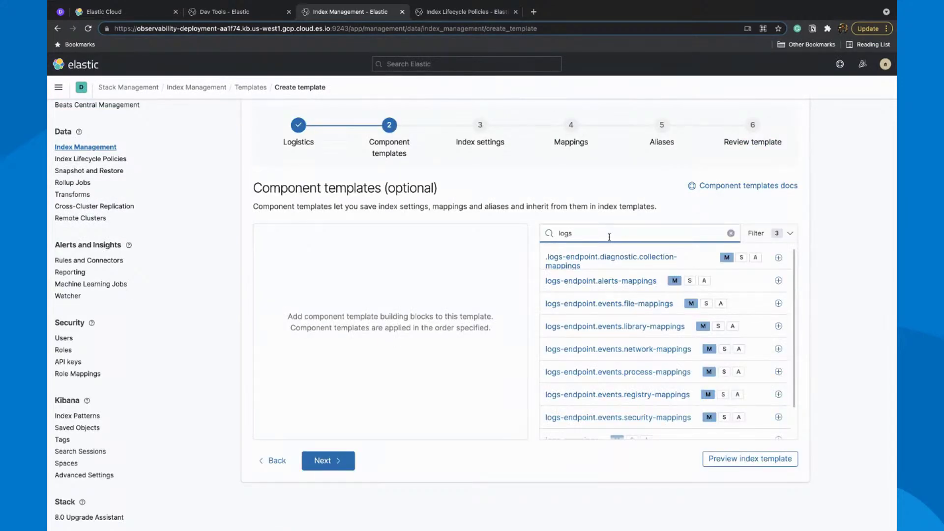
text(s)
scroll(797, 295, down, 1)
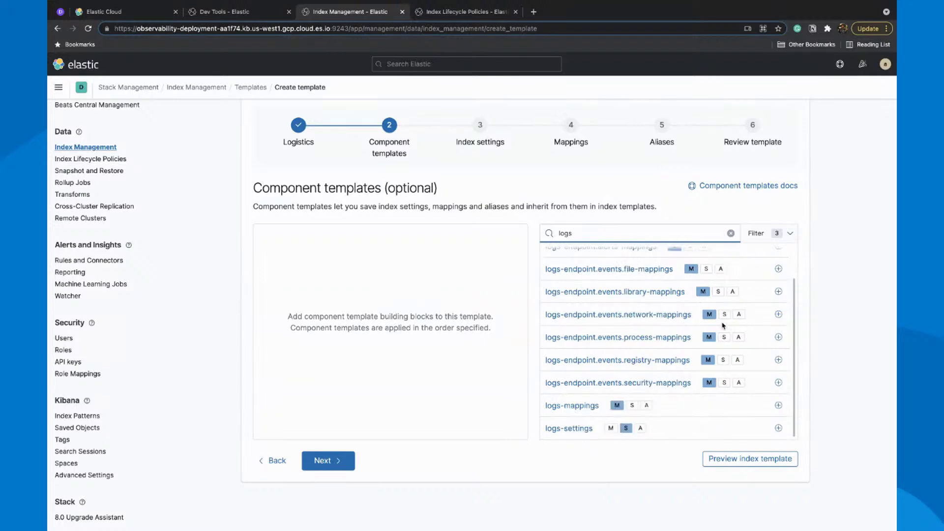
click(778, 405)
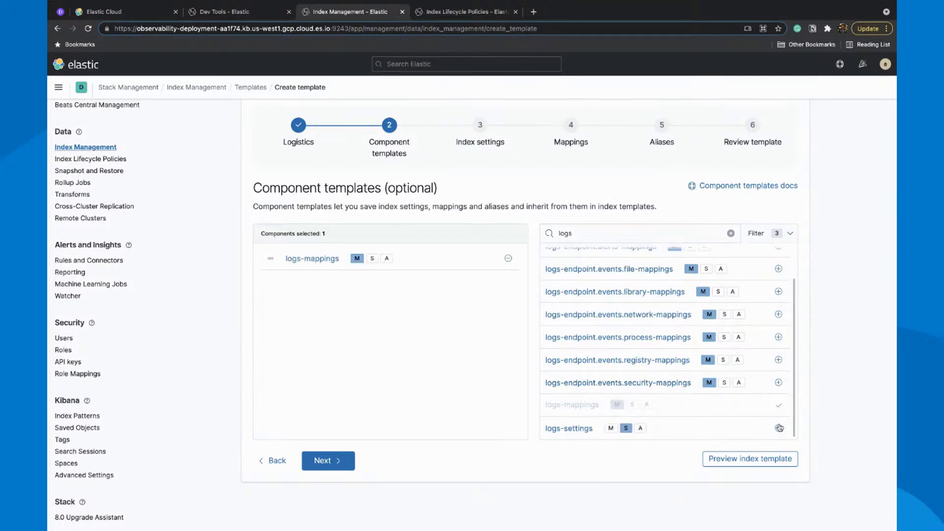
click(778, 428)
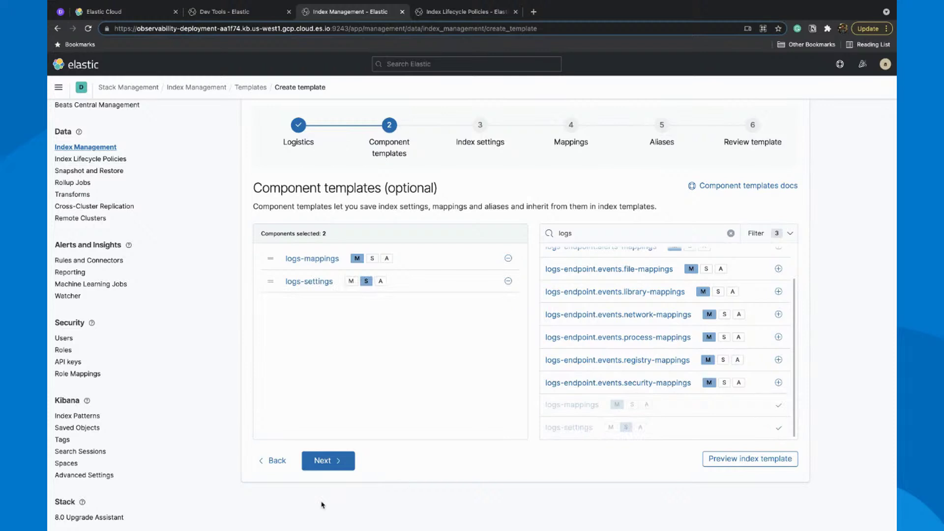
Enter index settings with the my-ilm lifecycle policy and 2 replicas, without the rollover_alias line.
click(326, 462)
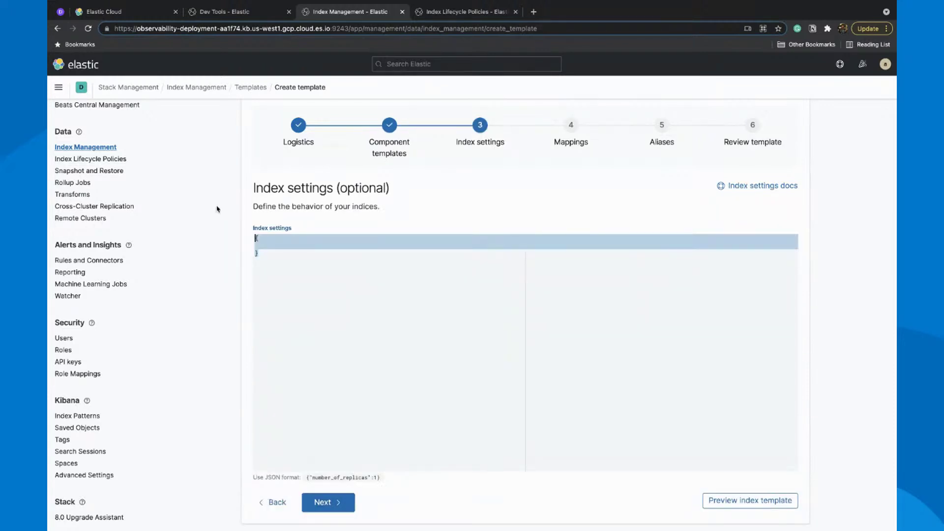
text({   "index": {     "lifecycle": {       "name": "my-ilm",       #"rollover_alias": "my-user-logs"     },     "number_of_replicas": "2"   } })
click(398, 265)
key(shift+Home)
key(BackSpace)
key(BackSpace)
key(BackSpace)
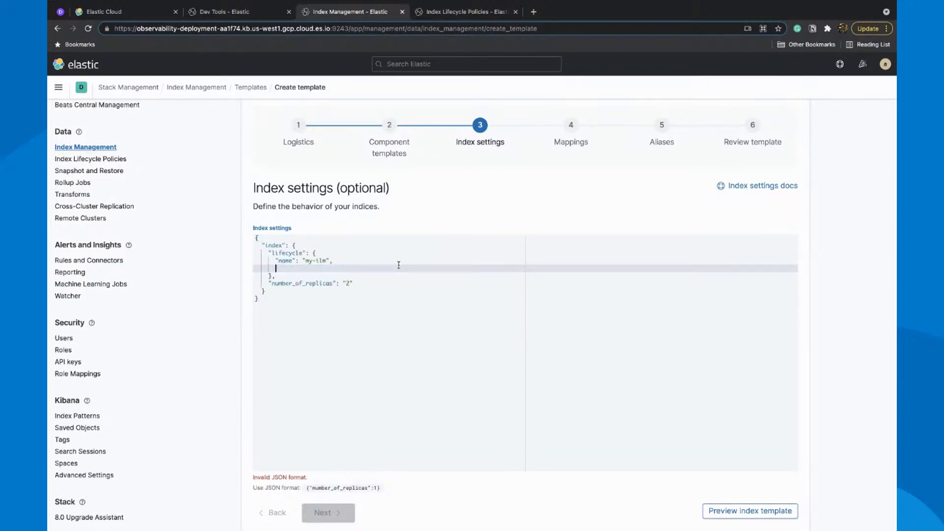
key(BackSpace)
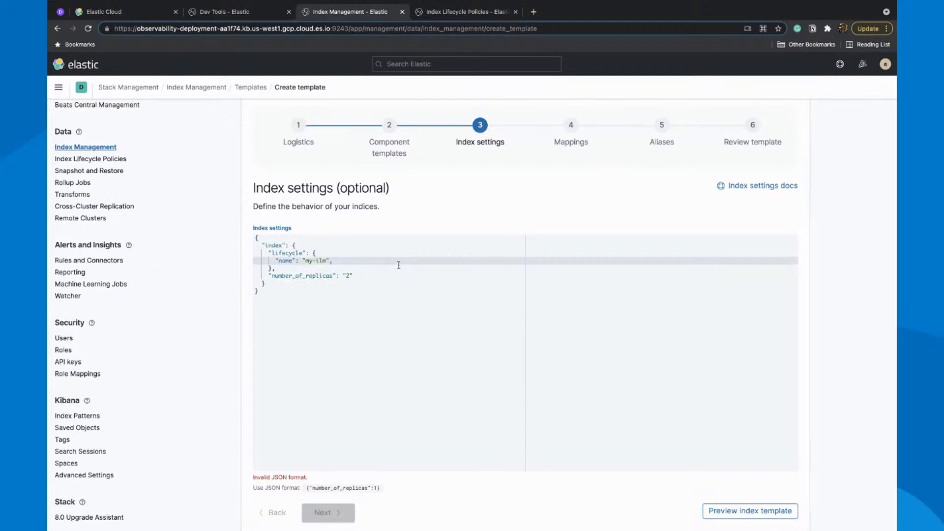
key(Down)
key(Down)
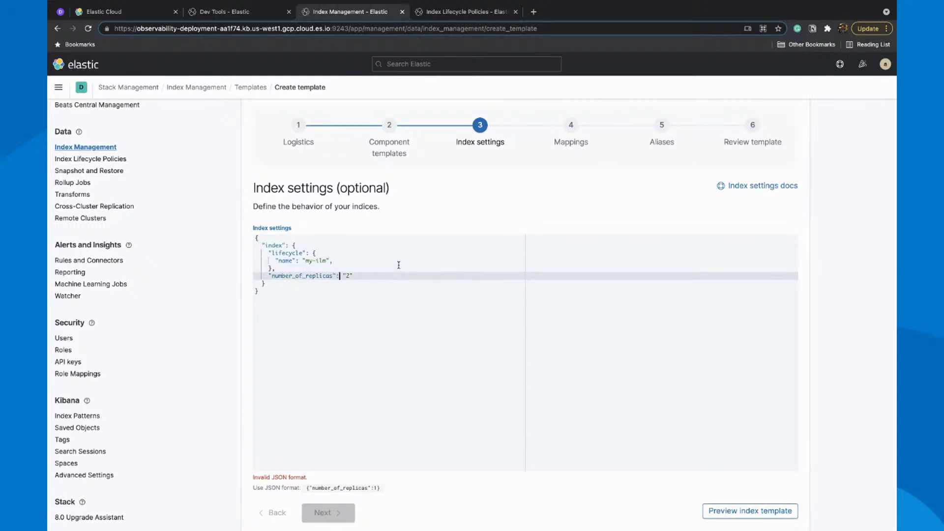
key(shift+Home)
key(BackSpace)
key(BackSpace)
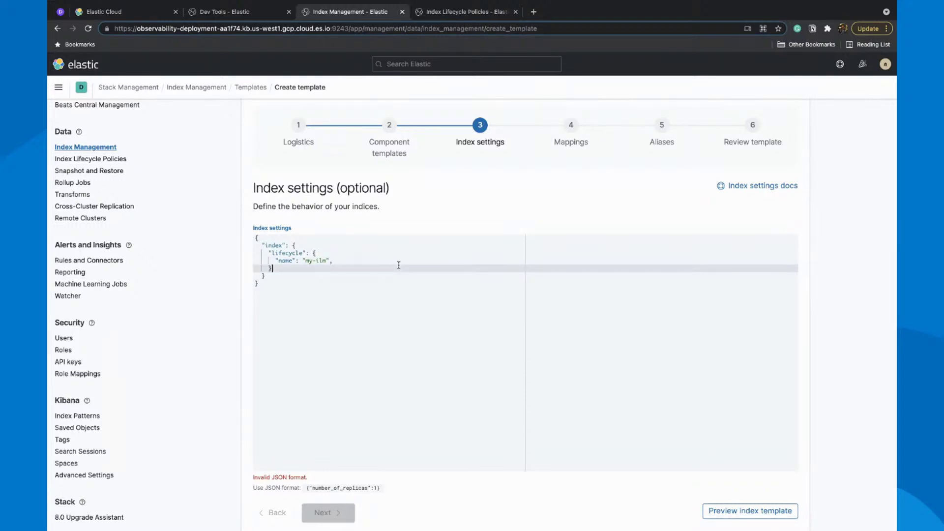
click(265, 275)
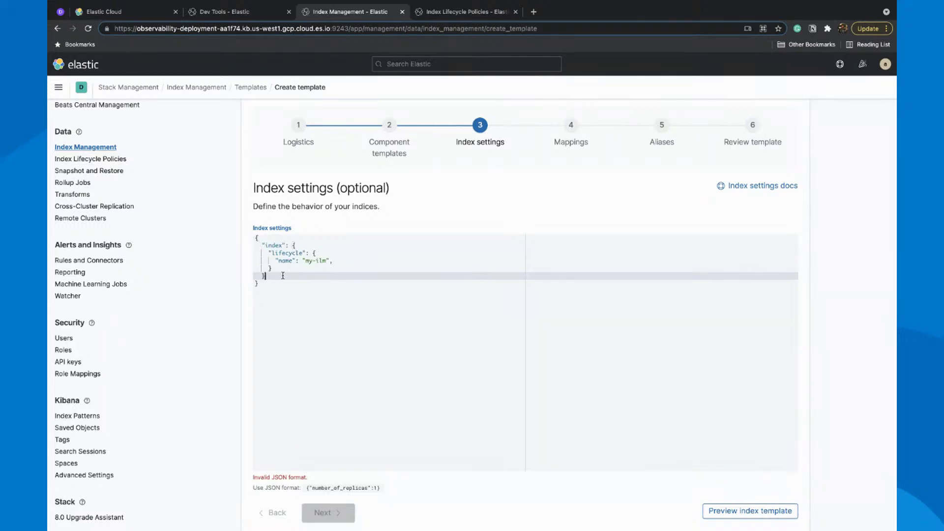
text(, "number_of_replicas": "2")
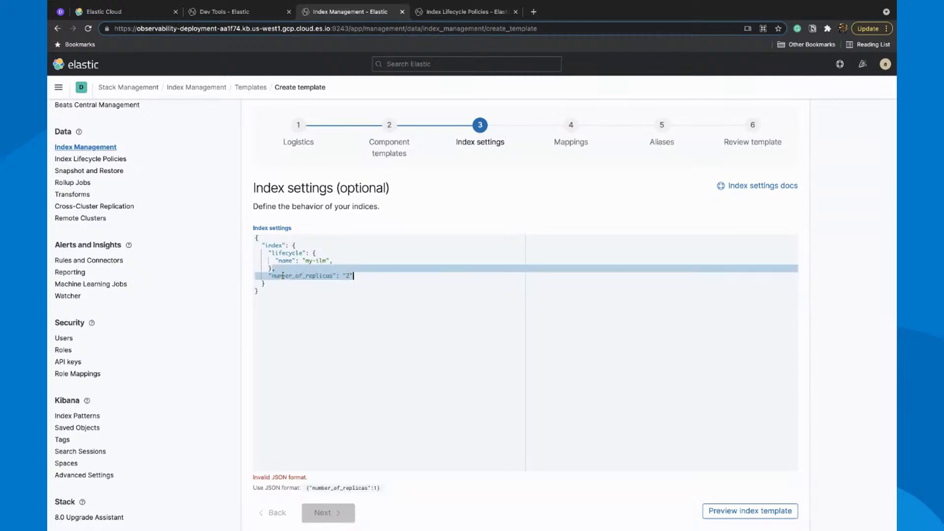
Remove the trailing comma after the my-ilm lifecycle name in the index settings JSON.
key(Up)
key(Up)
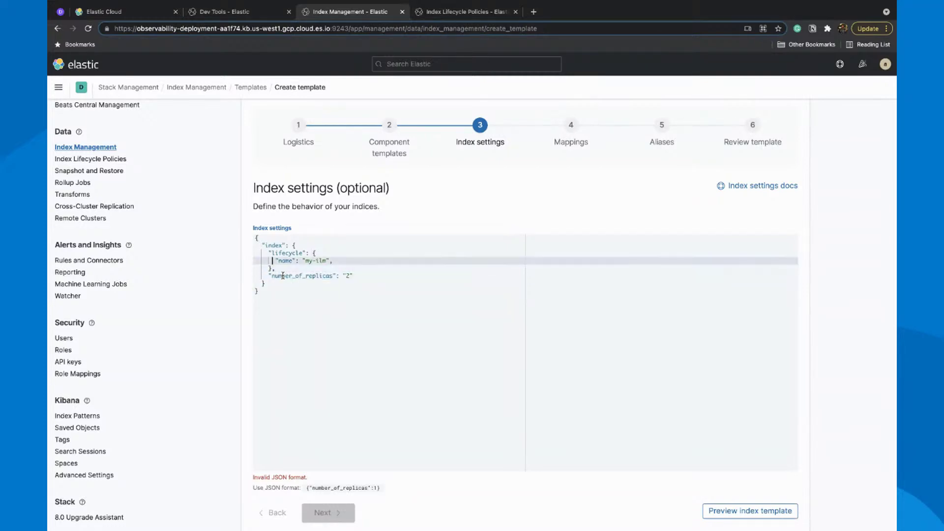
key(End)
key(BackSpace)
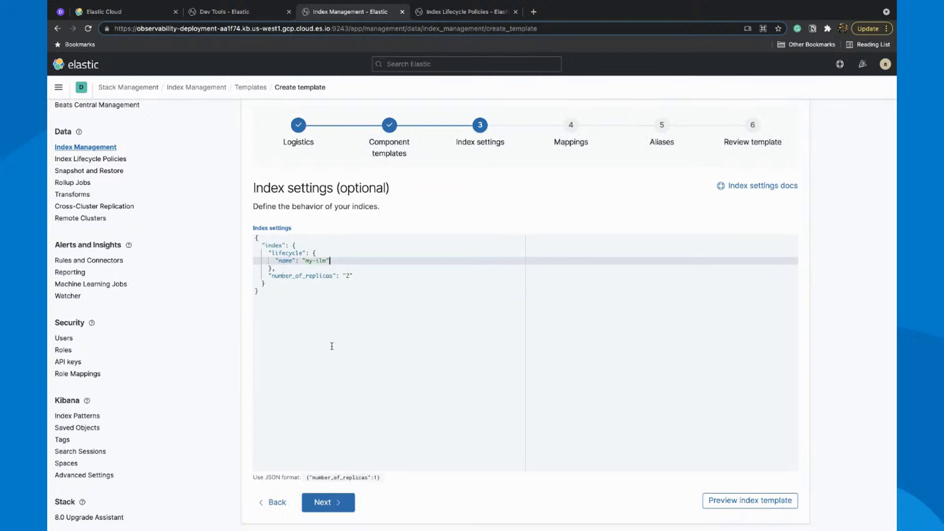
Leave mappings and aliases empty, go to the template review and try to create my-logs-ds.
click(334, 502)
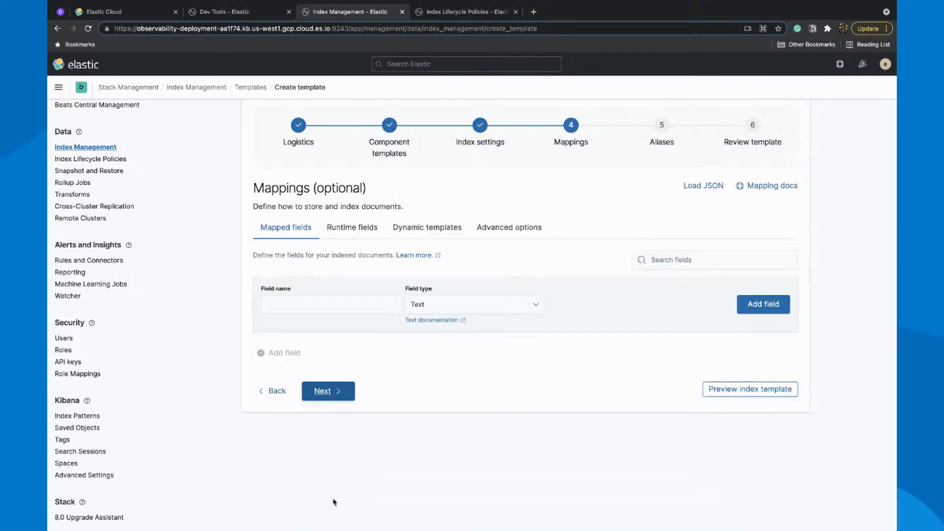
click(329, 394)
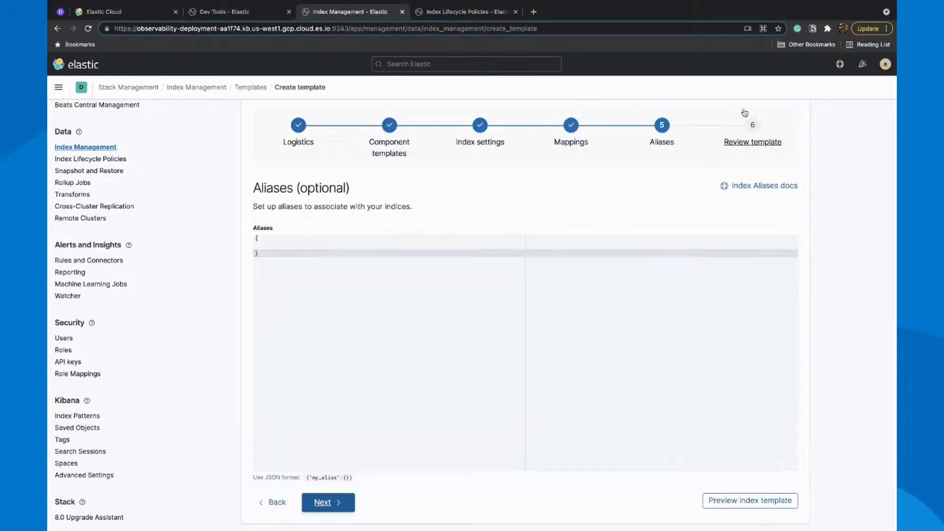
click(751, 127)
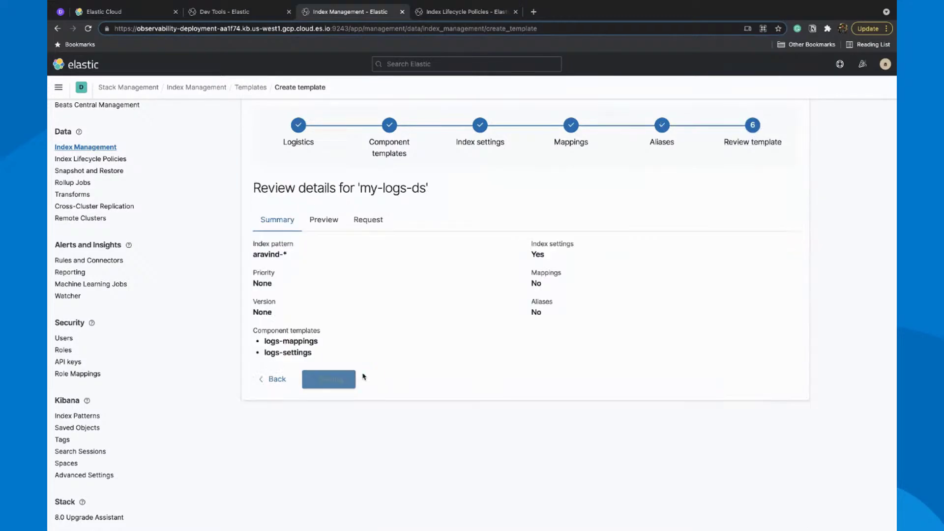
click(362, 377)
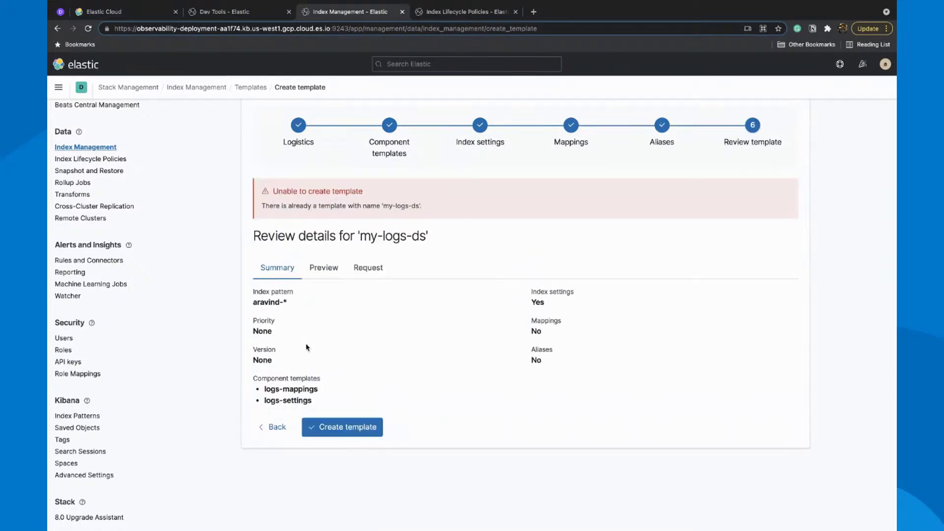
Rename the template to the first name used in its index pattern plus -ds, and create it.
click(301, 140)
click(599, 280)
key(ctrl+a)
text(aravind-)
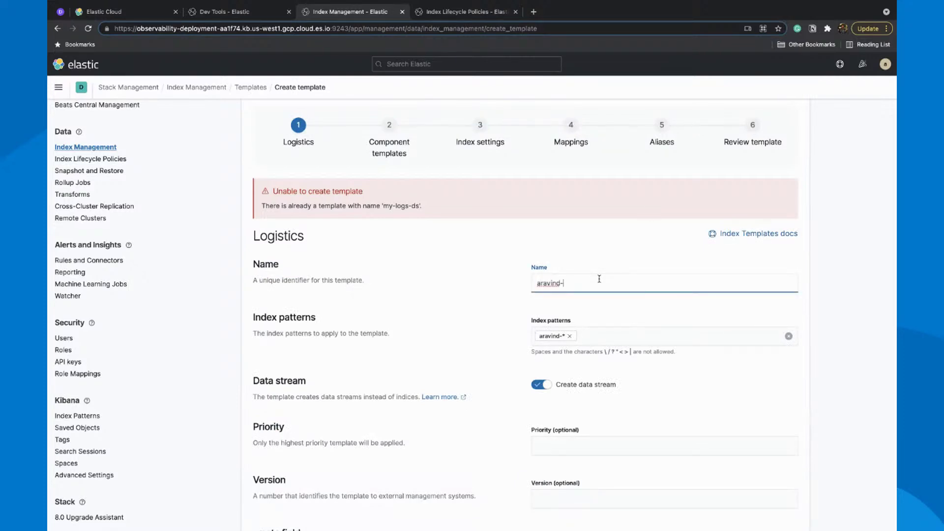
click(743, 121)
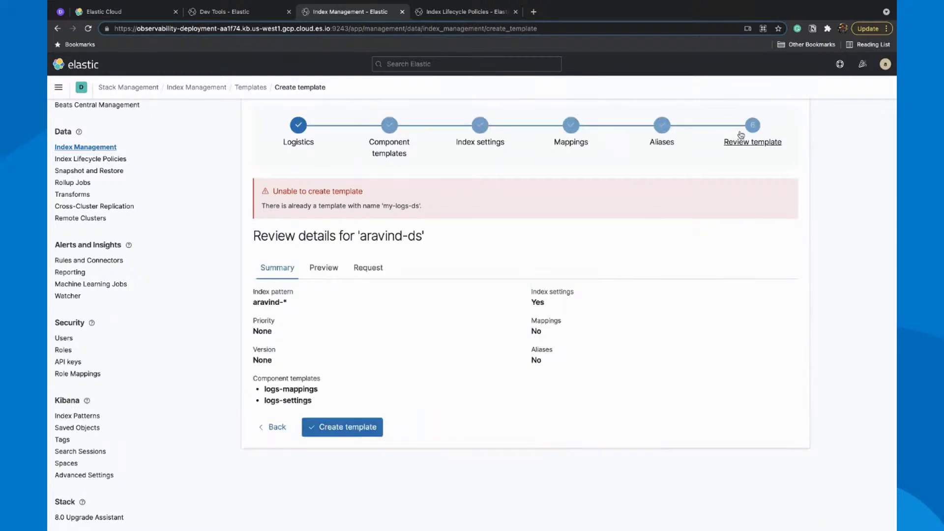
click(331, 433)
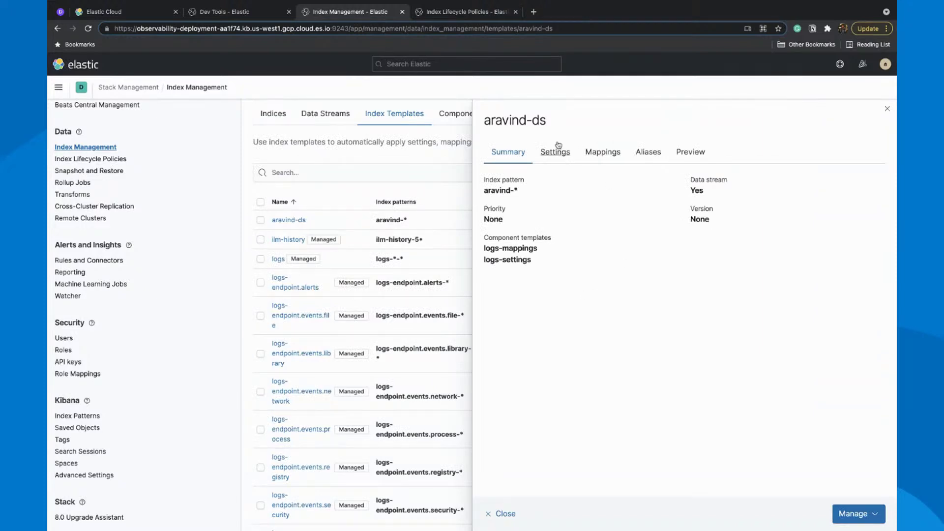
In the Dev Tools console, drop the ds- prefix from the stream name in the PUT _data_stream request and run it.
drag(485, 190, 526, 192)
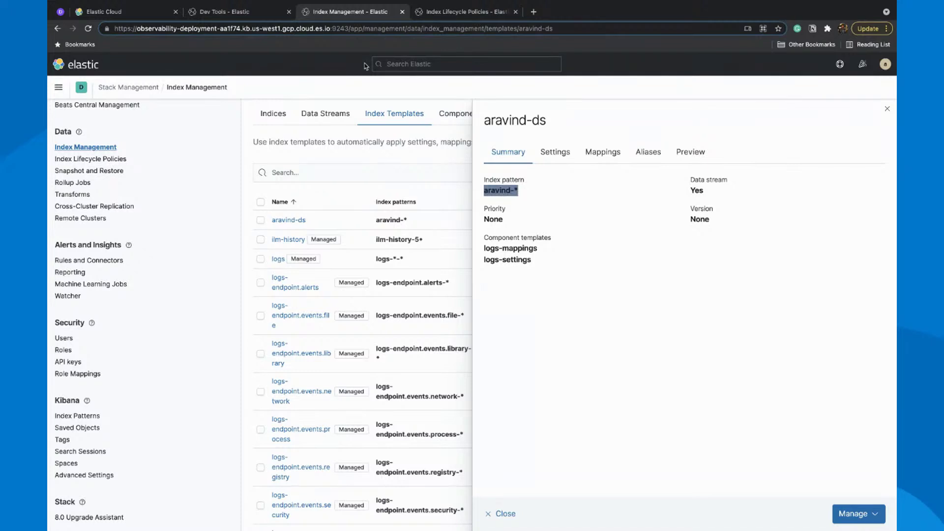
click(223, 14)
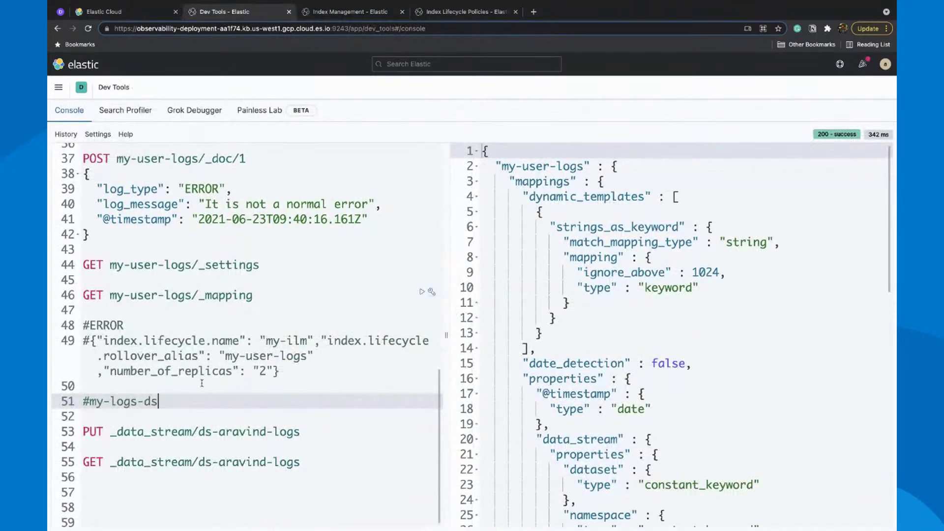
drag(199, 432, 267, 432)
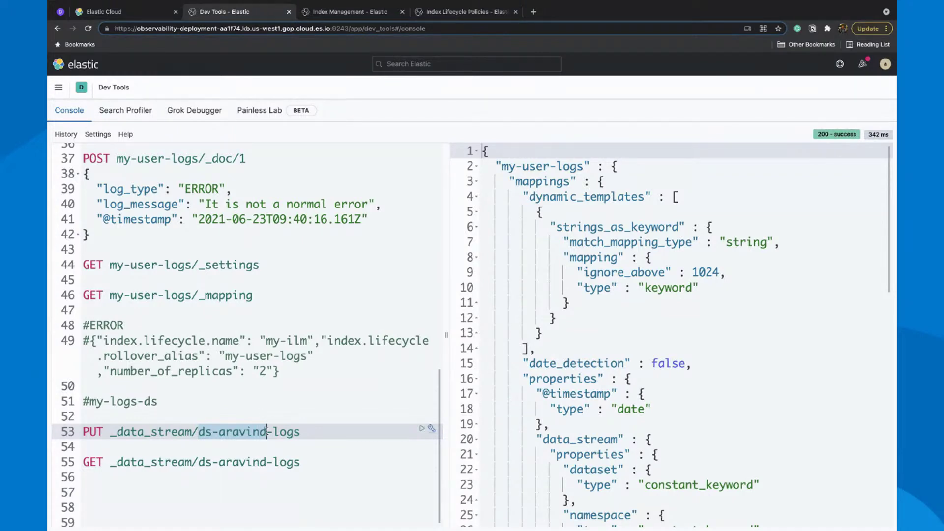
text(aravind)
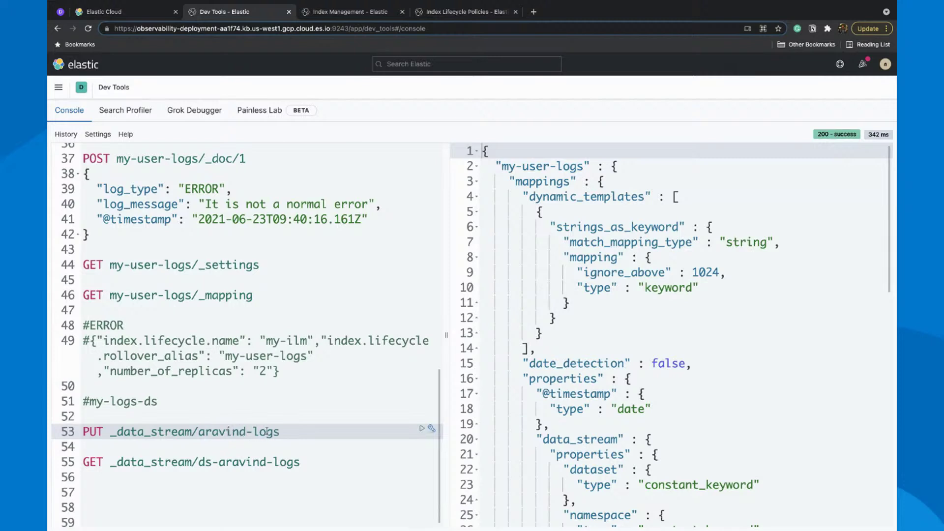
key(End)
key(super+Return)
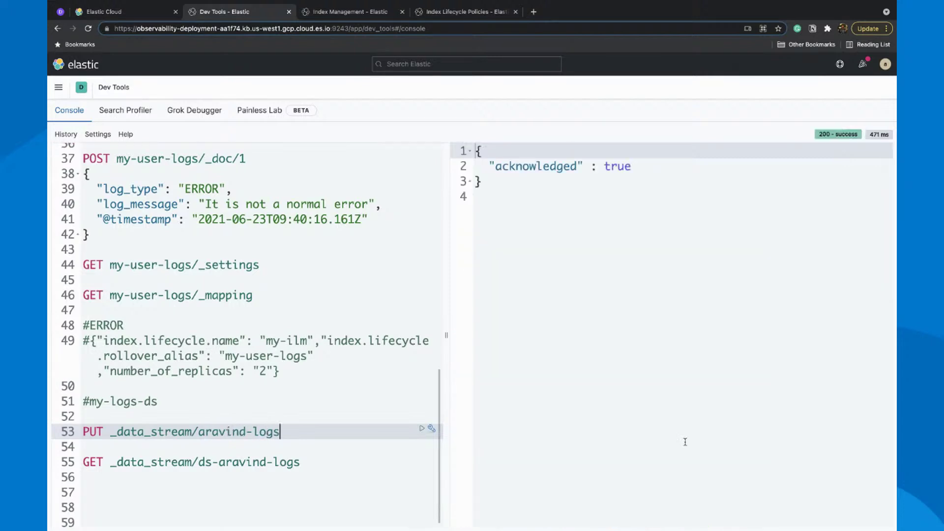
Remove the ds- prefix from the stream name in the GET _data_stream request and run it.
click(303, 462)
key(Left)
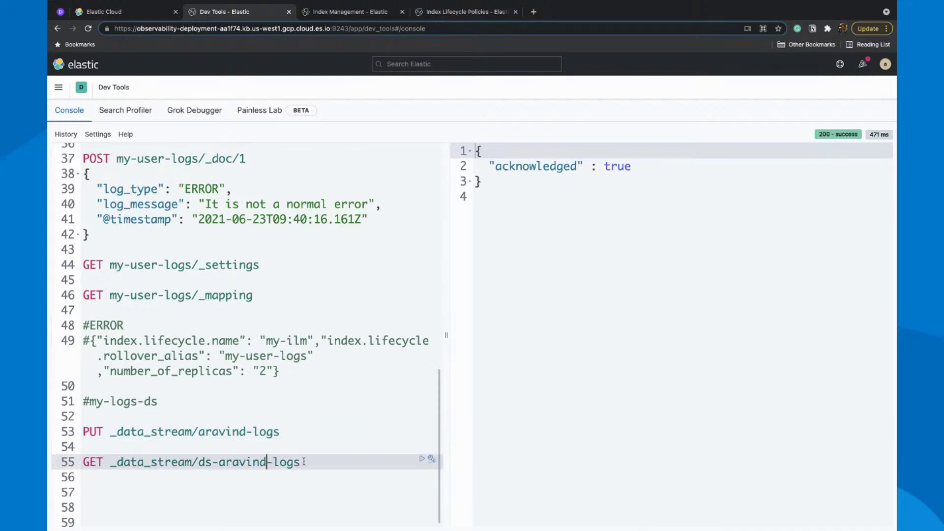
key(shift+Left)
key(shift+Left)
key(shift+Left)
key(BackSpace)
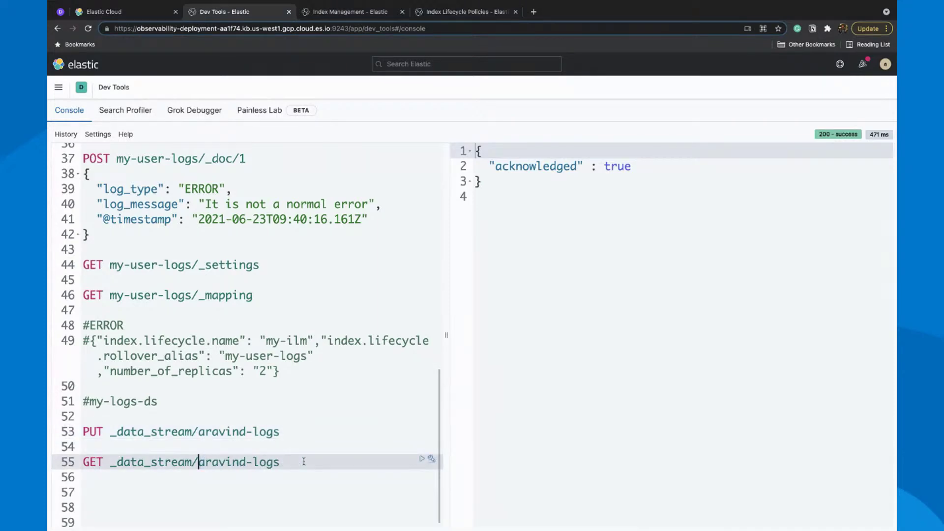
key(ctrl+Return)
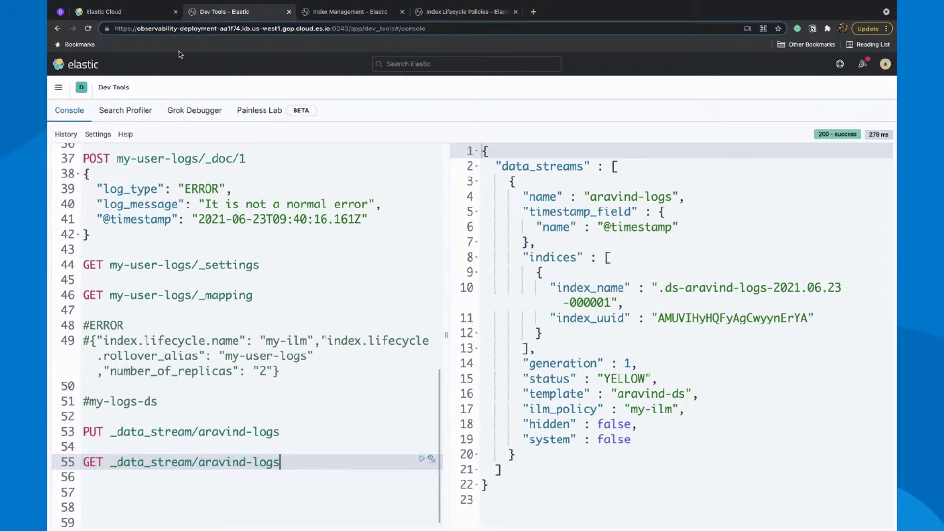
Back in Index Management, check the new data stream's index template and lifecycle policy details and close them.
click(335, 12)
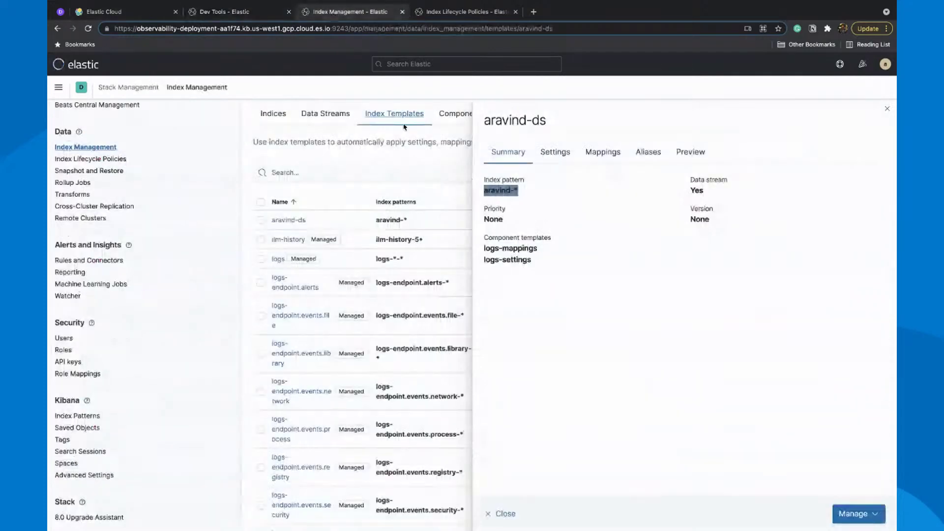
click(325, 123)
click(302, 220)
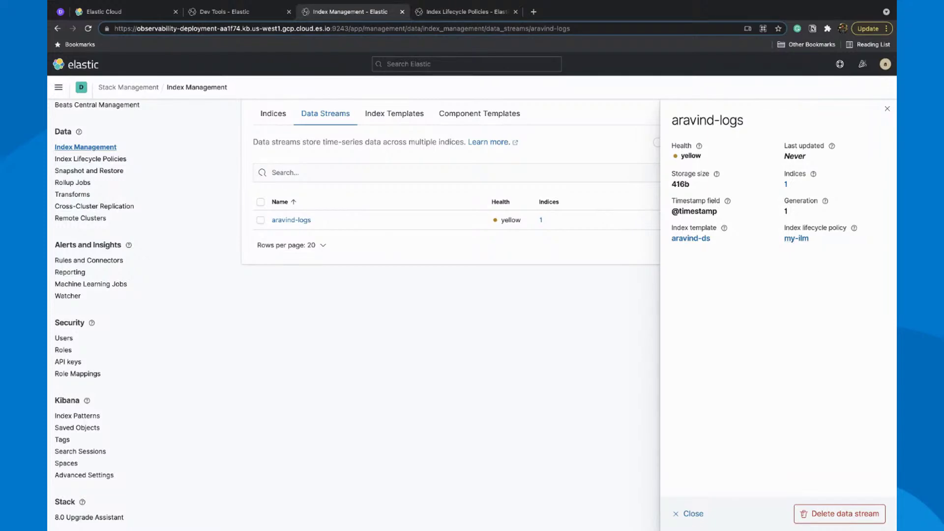
click(693, 514)
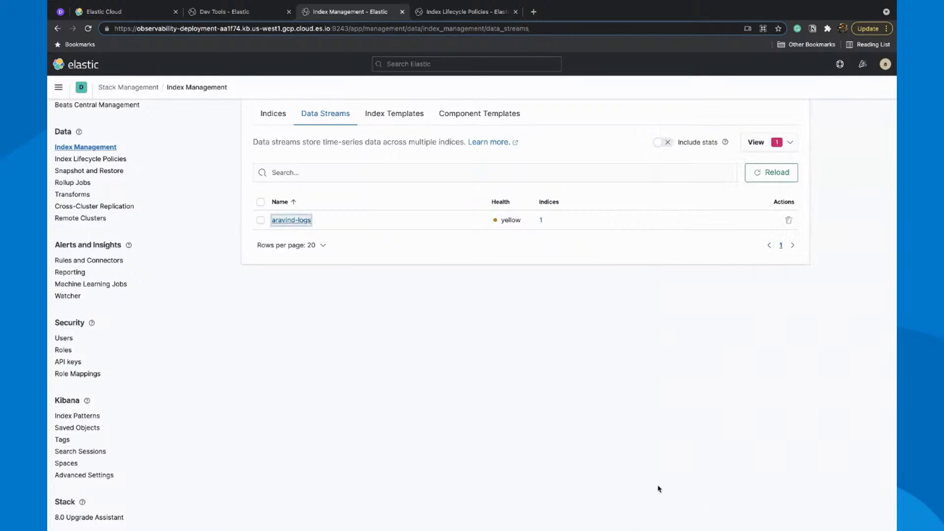